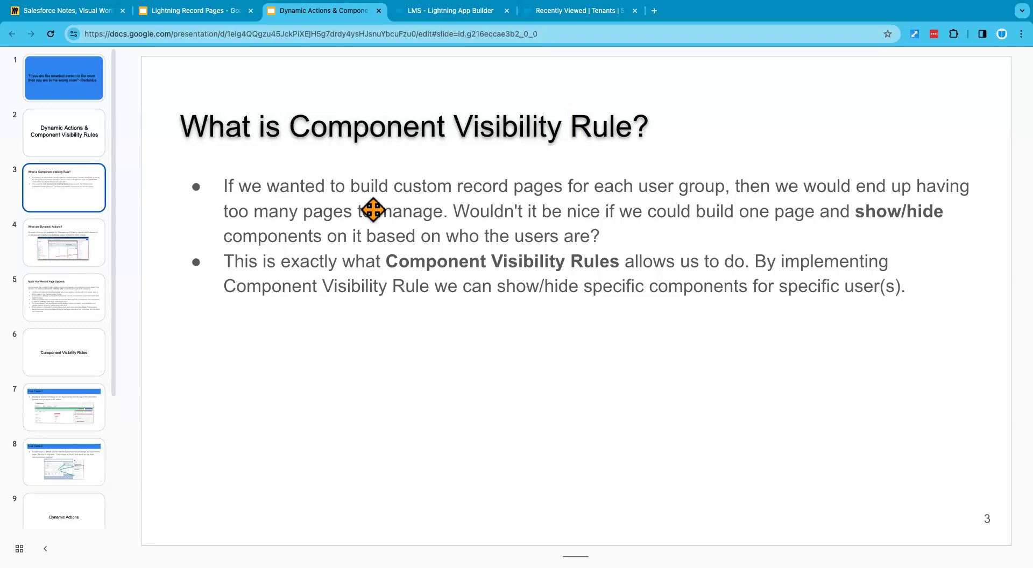
Step: Show the "What are Dynamic Actions?" slide and switch to Salesforce to view the additional actions on the Edge Communications account
left_click(63, 253)
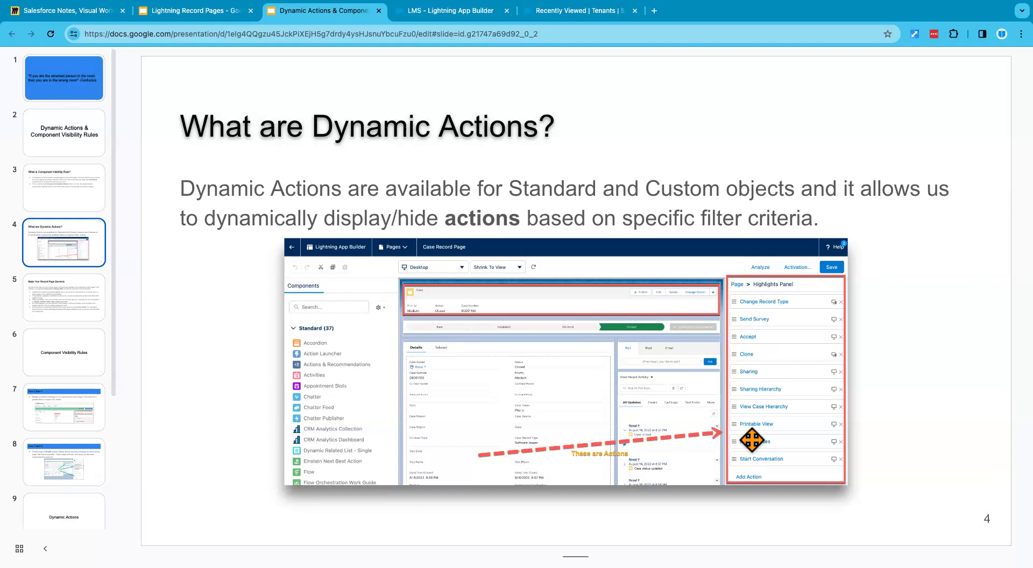
left_click(557, 12)
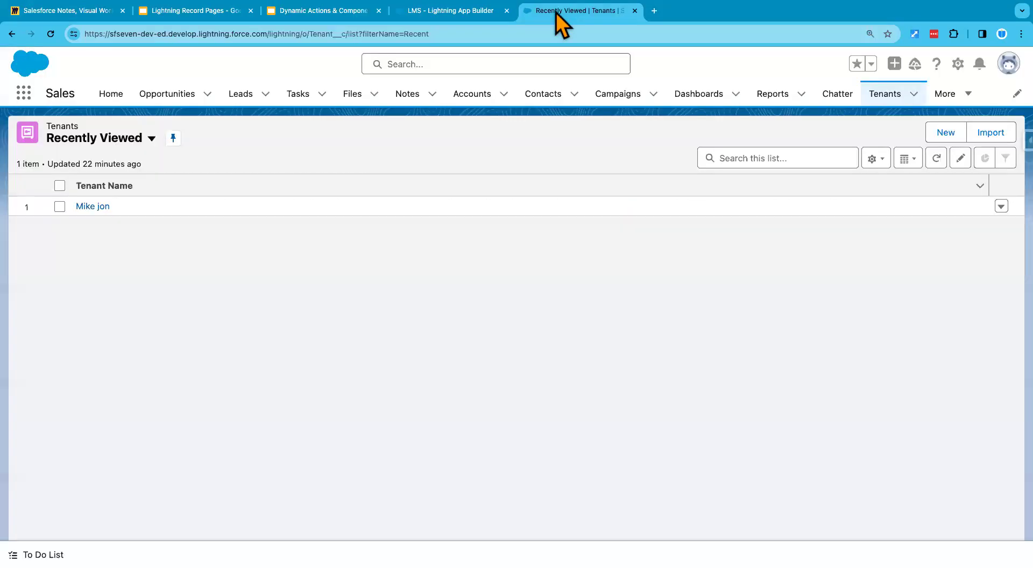
left_click(476, 95)
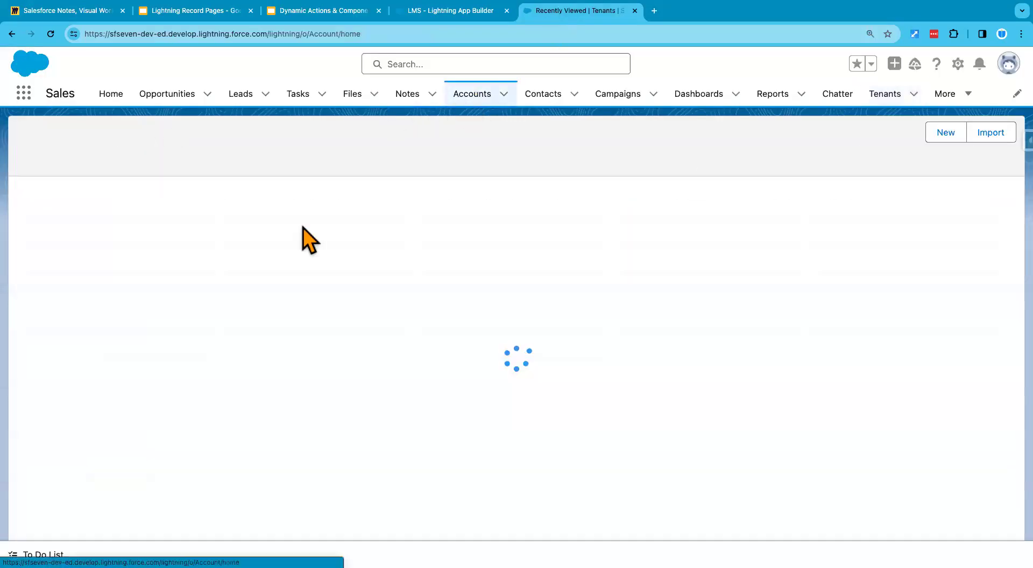
left_click(141, 207)
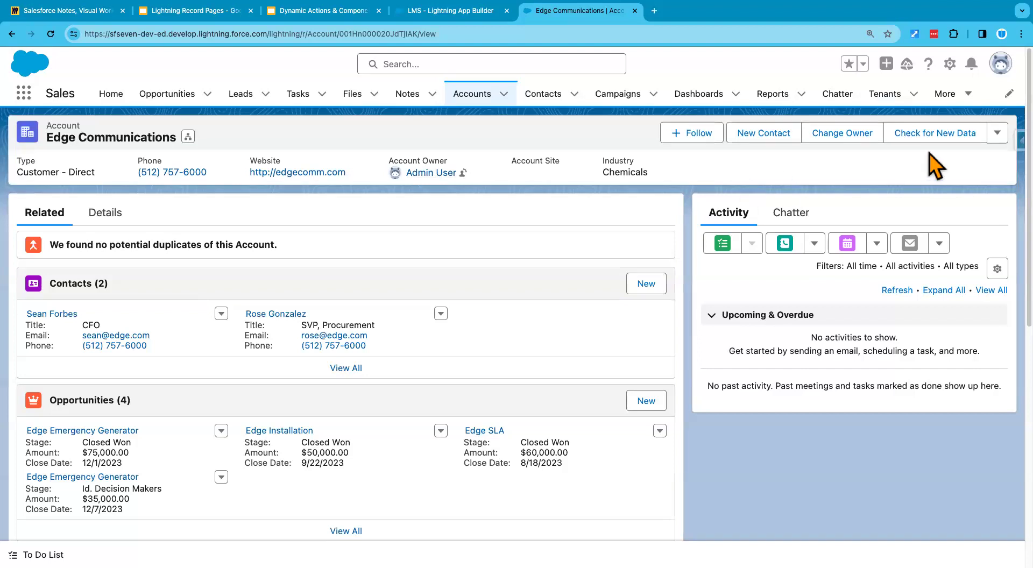
left_click(998, 133)
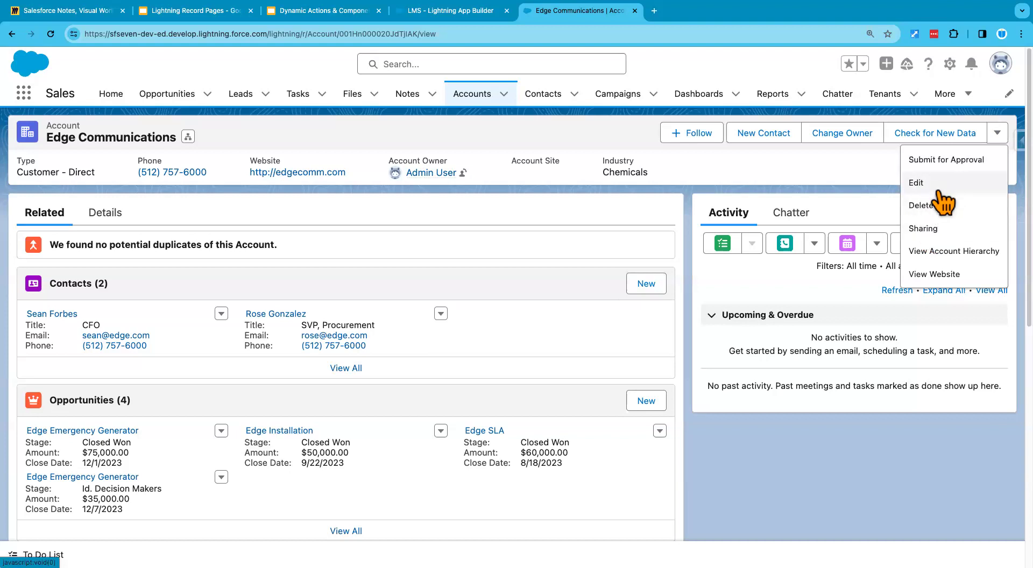
left_click(847, 179)
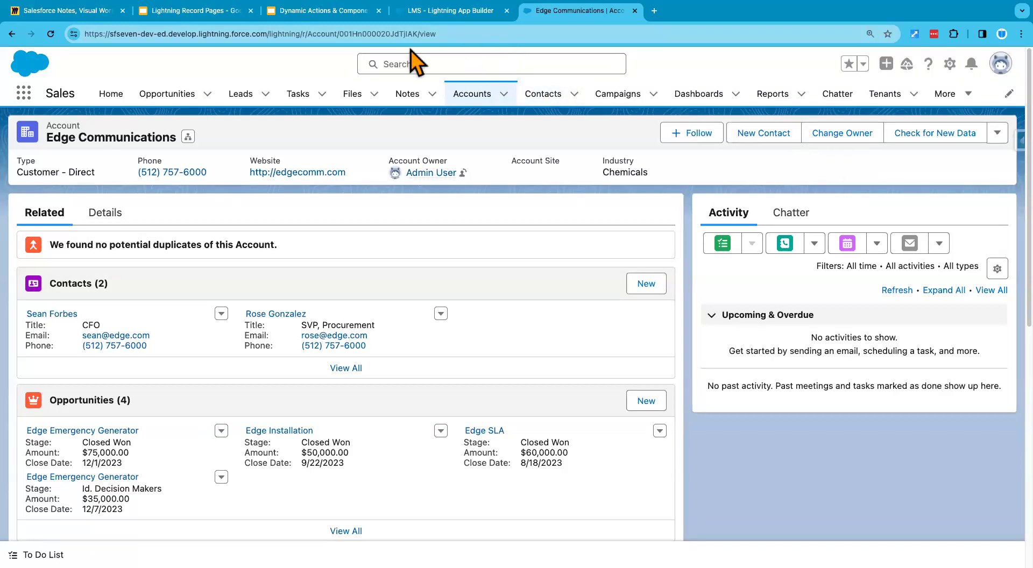
Step: Go back to the Dynamic Actions slide in Google Slides and compare it with the Edge Communications account's overflow actions in Salesforce
left_click(446, 14)
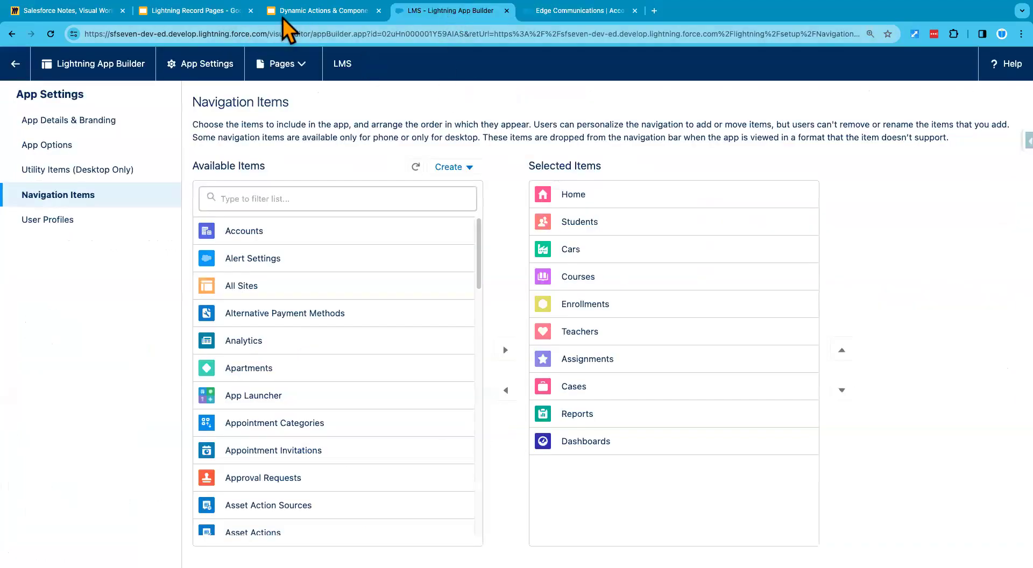
left_click(302, 15)
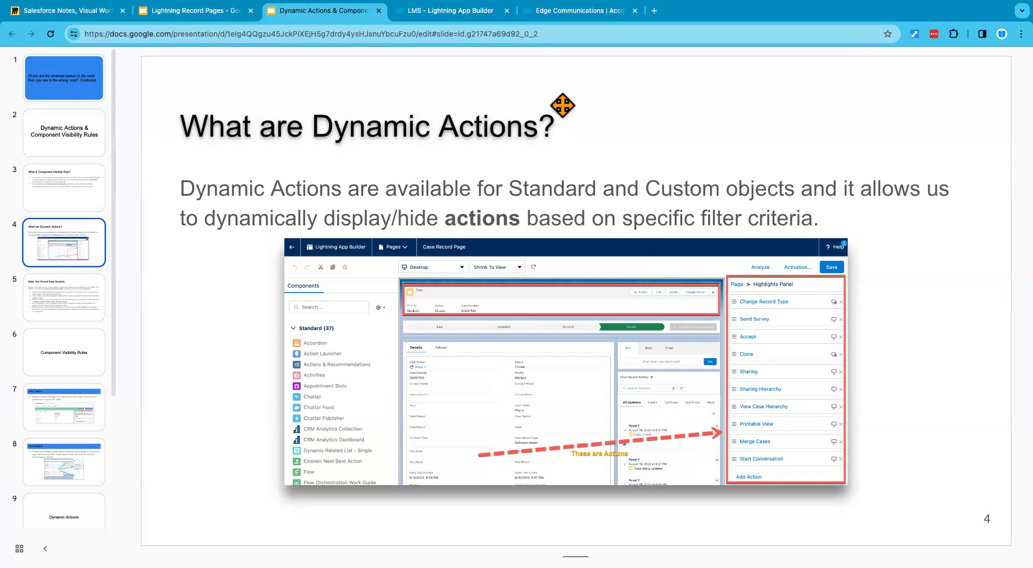
left_click(557, 15)
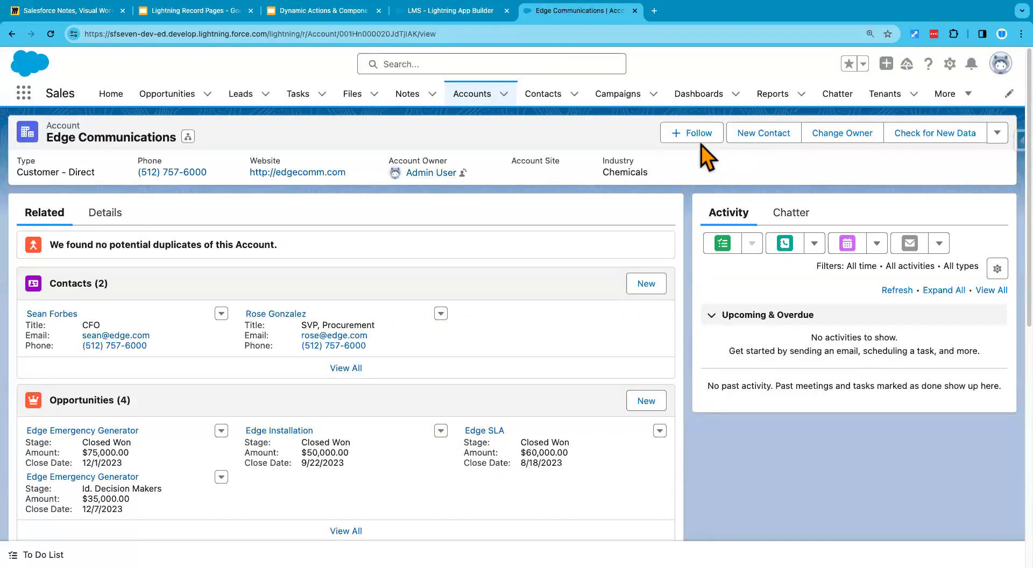
left_click(997, 134)
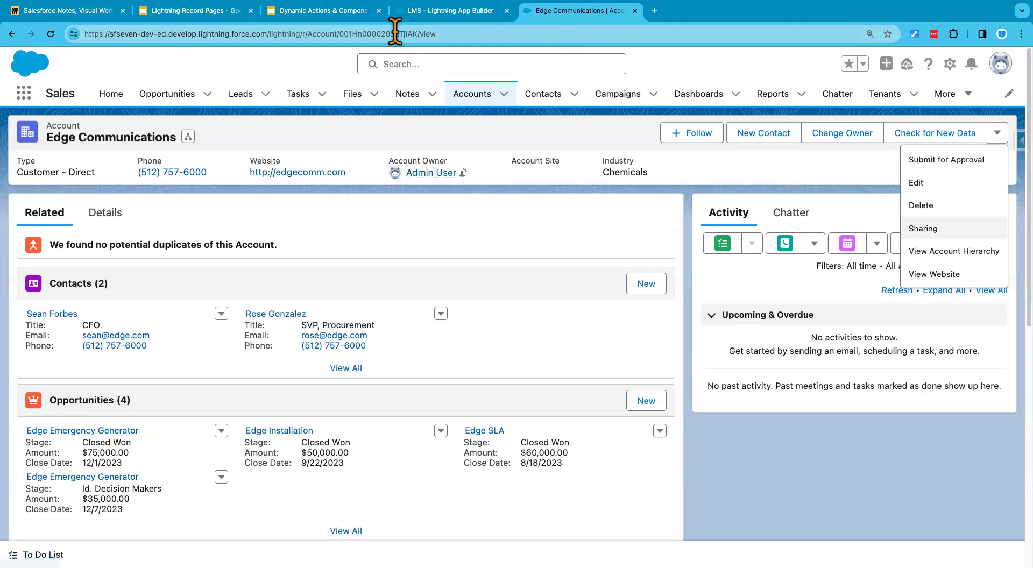
Step: Read the "Make Your Record Page Dynamic" slide and examine the detail fields of the Edge Communications account in Salesforce
left_click(312, 17)
left_click(75, 311)
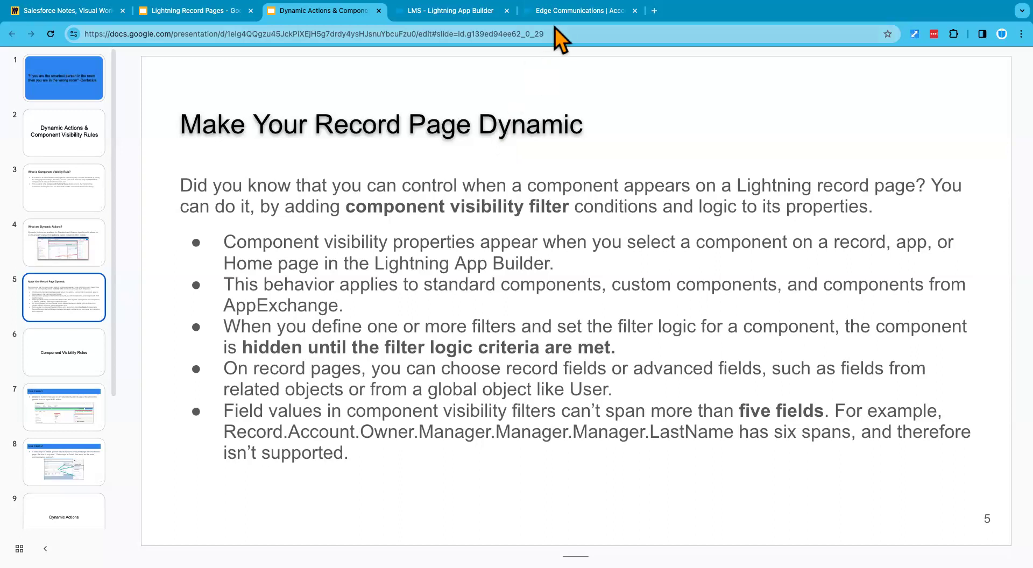
left_click(579, 11)
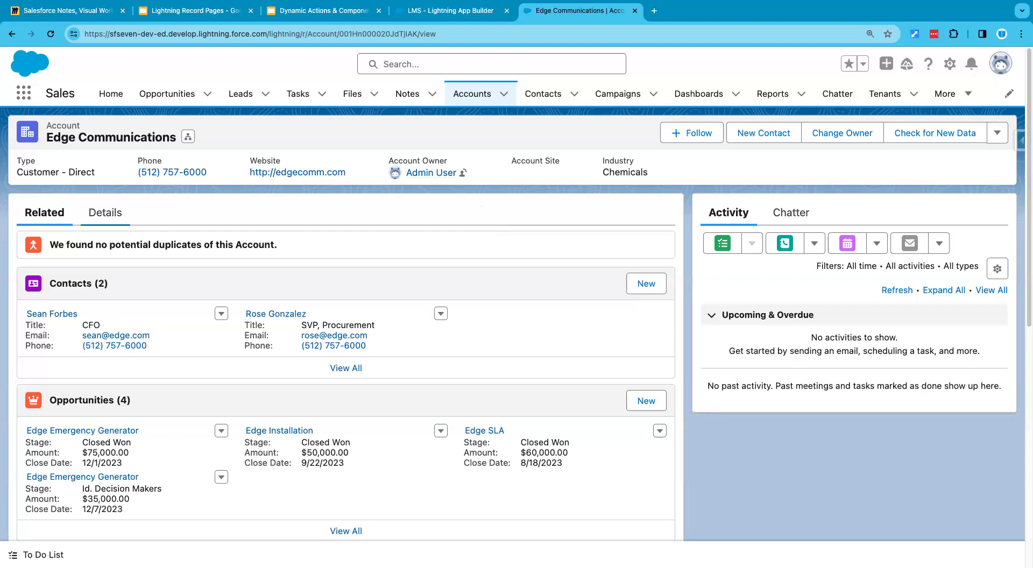
left_click(105, 214)
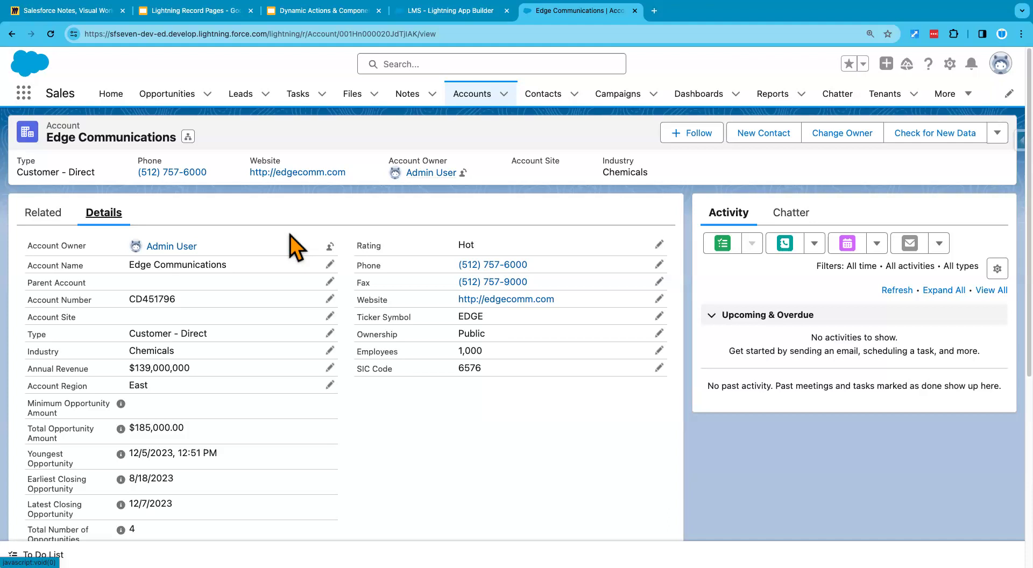
Step: Return to the Google Slides presentation and show the Use Case-1 slide about the custom Opportunity message
left_click(298, 11)
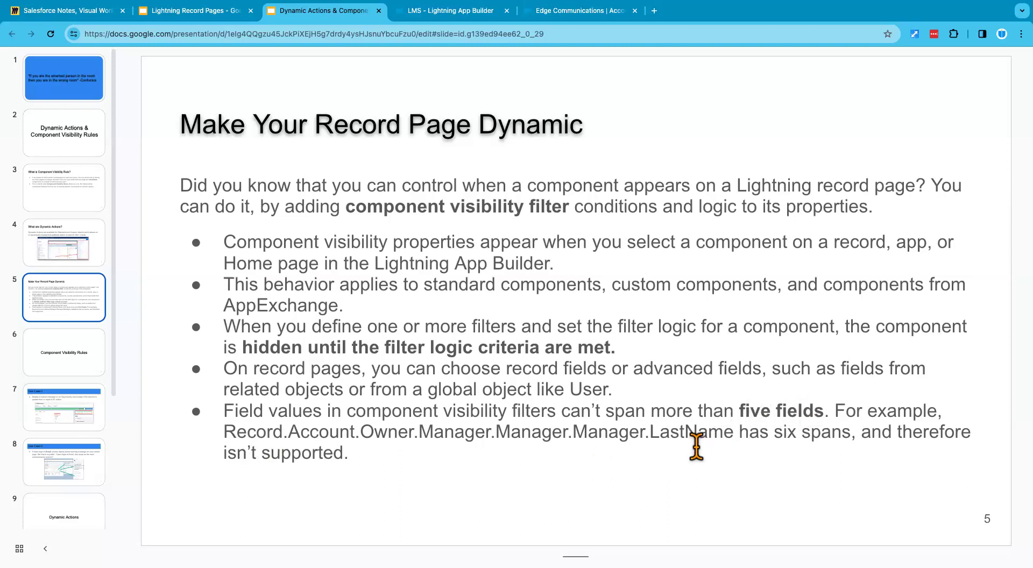
left_click(70, 418)
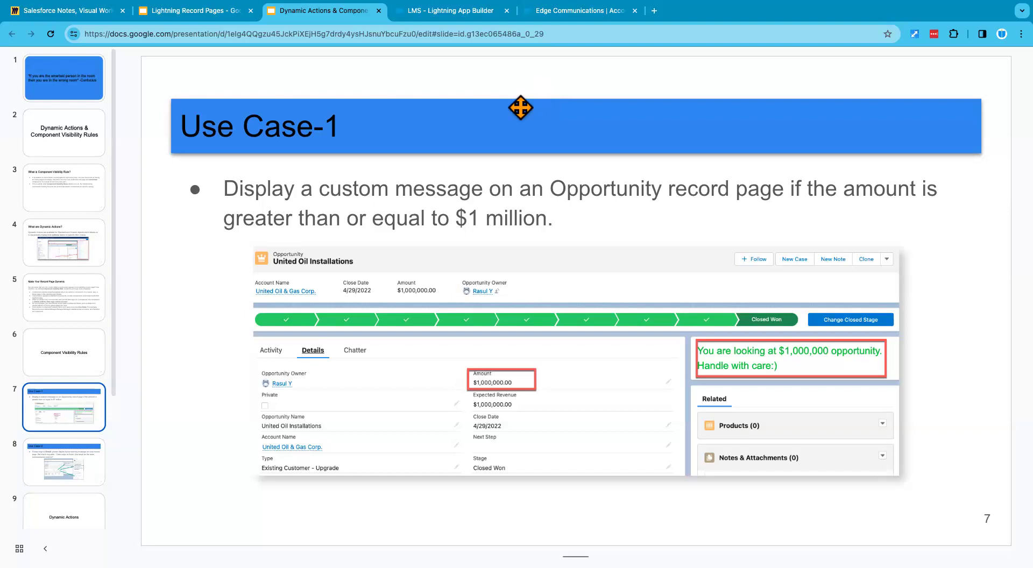
Step: Close the LMS app builder page and open the Dickenson Mobile Generators opportunity in Salesforce
left_click(477, 15)
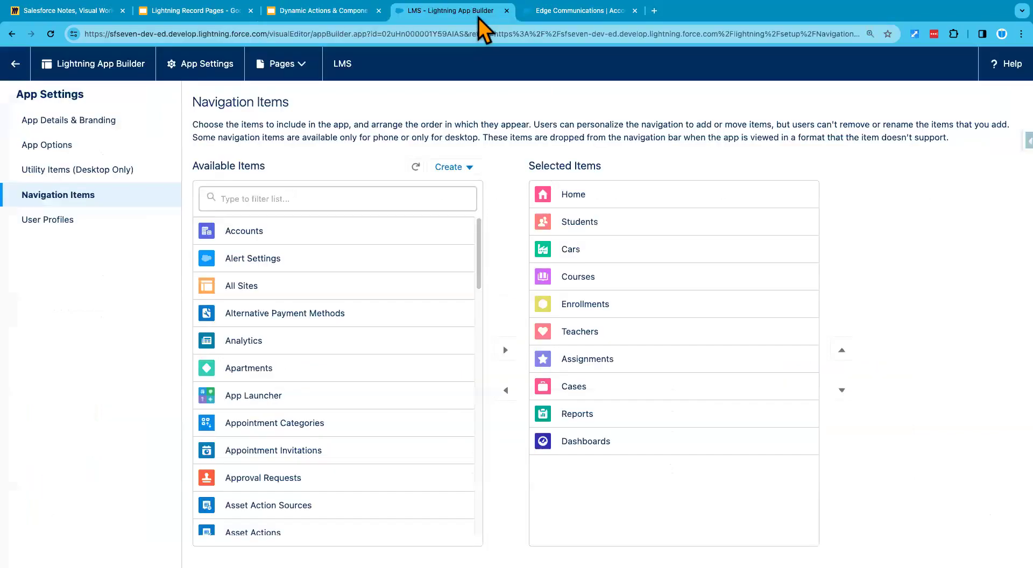
left_click(572, 17)
left_click(506, 11)
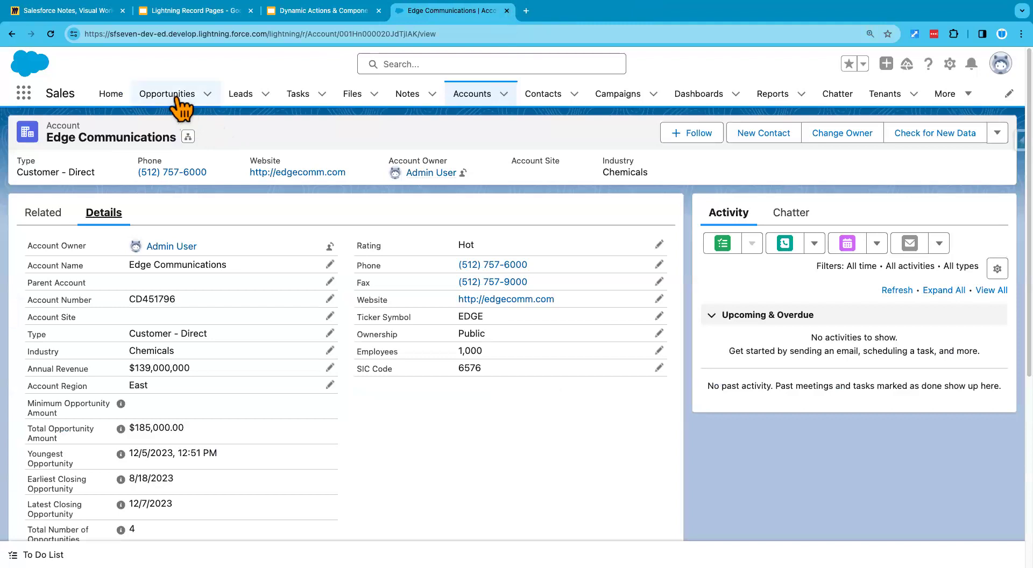
left_click(177, 97)
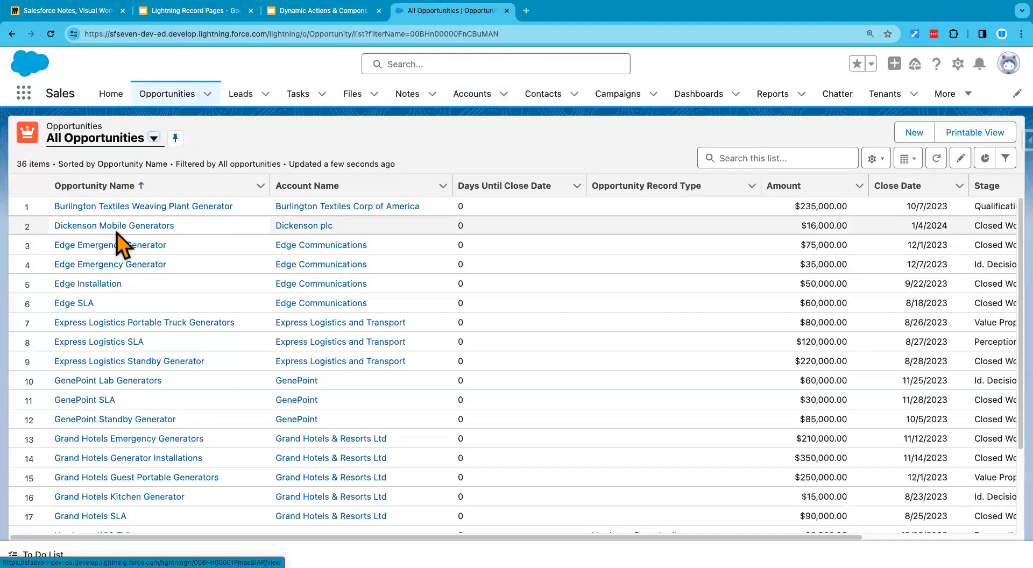
left_click(117, 229)
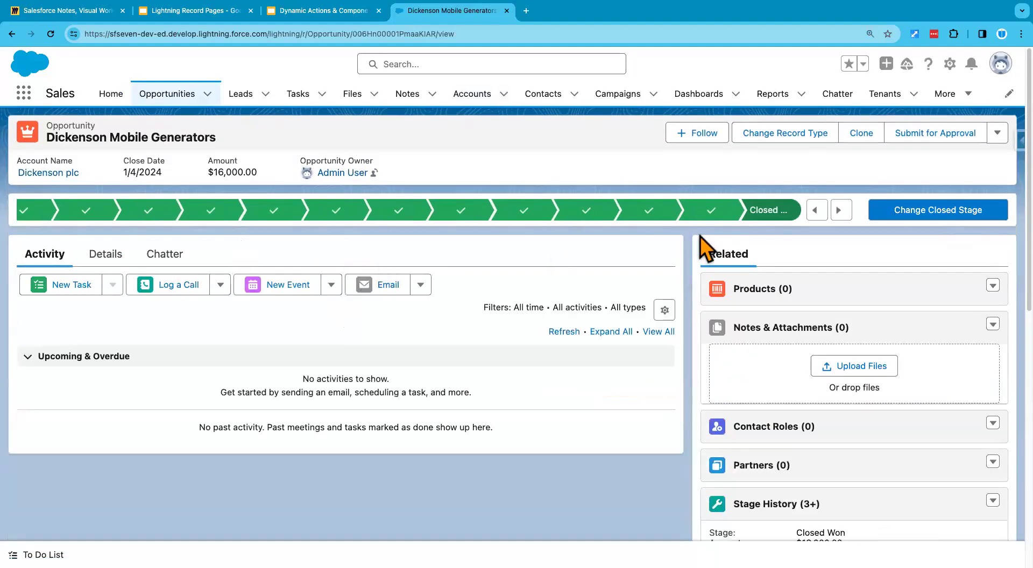
Step: Open the opportunity's record page for editing in Lightning App Builder and dismiss the walkthrough message
left_click(951, 66)
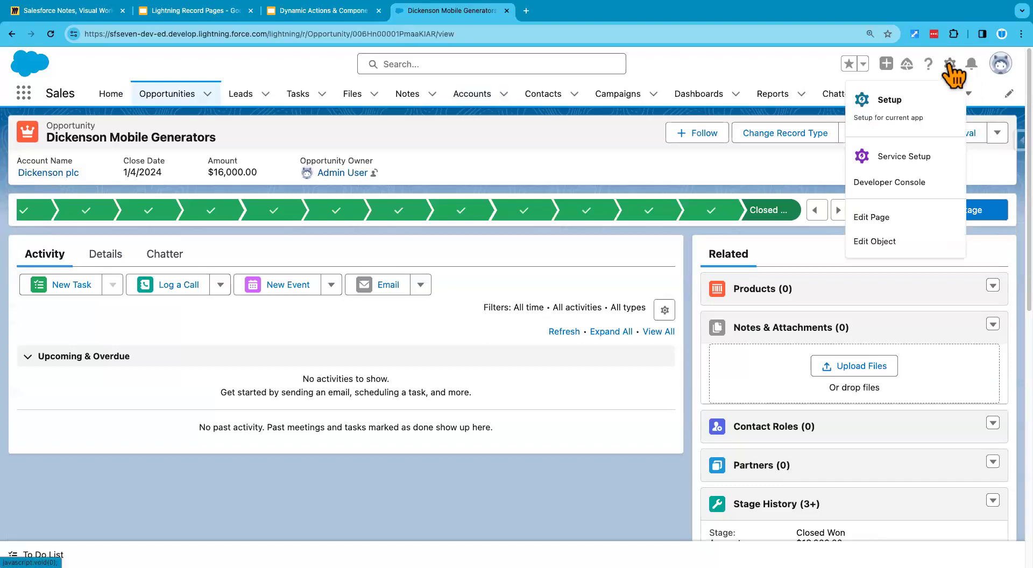
left_click(886, 222)
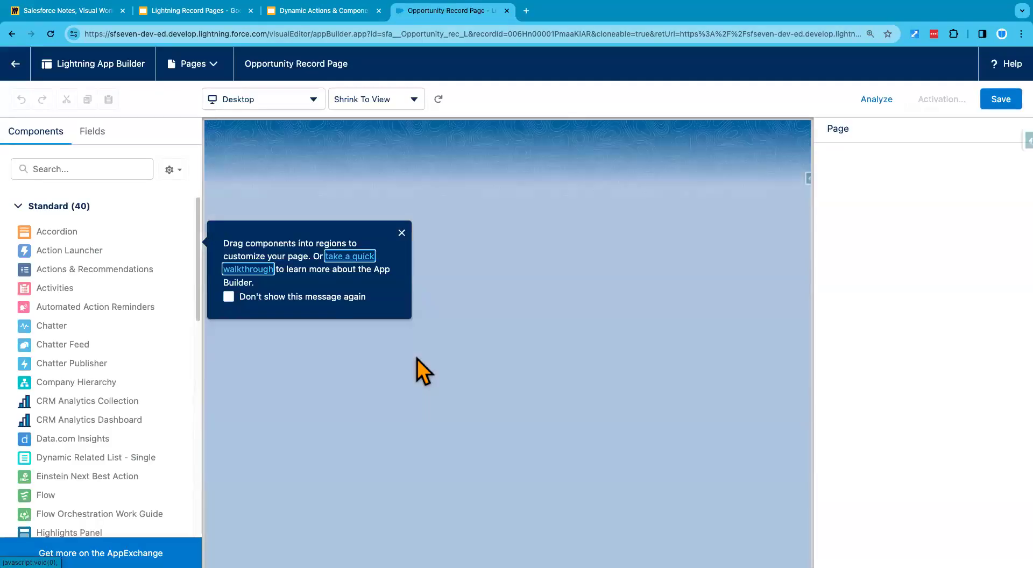
left_click(402, 232)
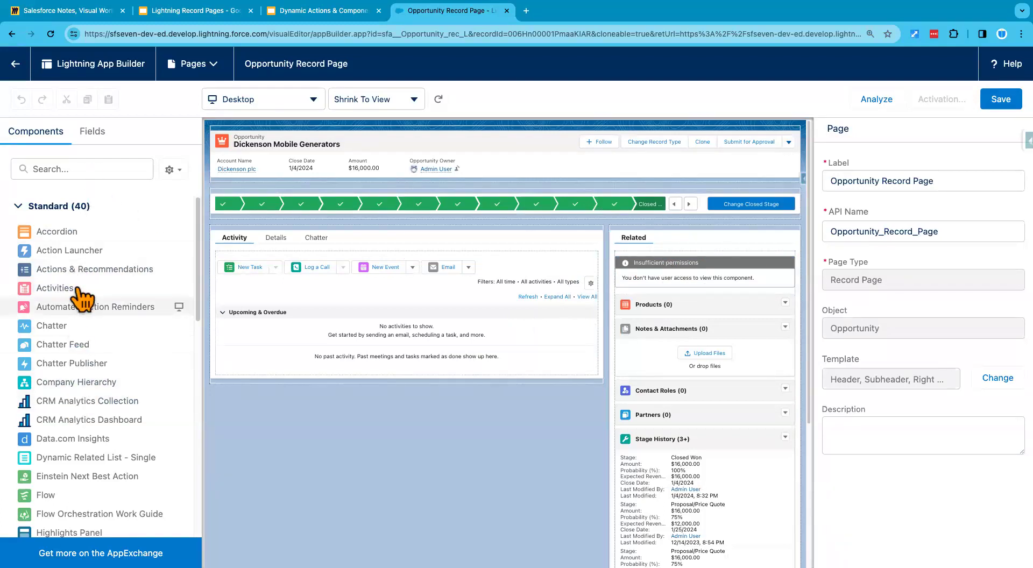
Step: Add a Rich Text component to the Opportunity record page and place it above the Activity, Details and Chatter tabs
scroll(75, 412, "down", 2)
scroll(75, 414, "down", 5)
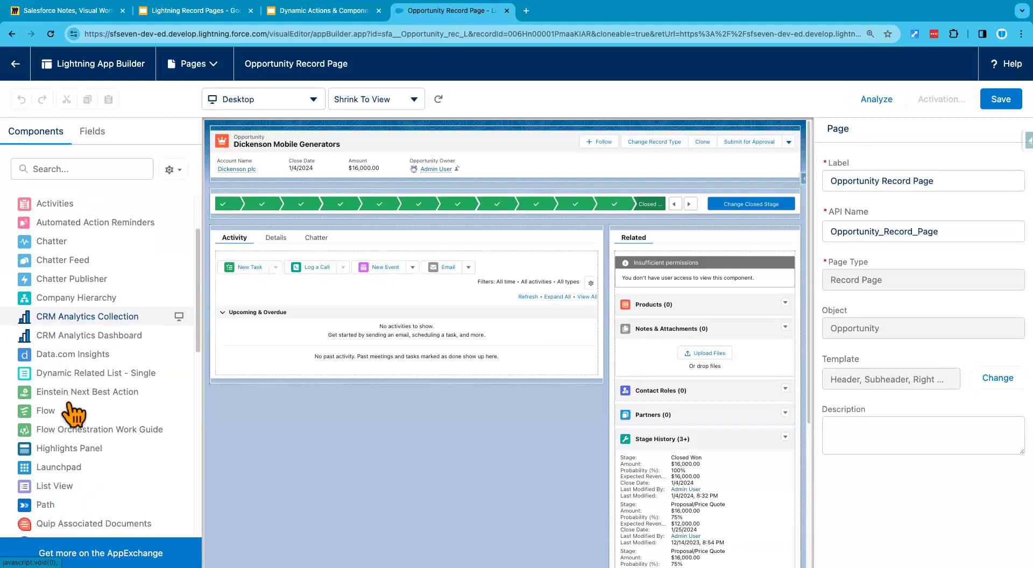
scroll(70, 417, "down", 10)
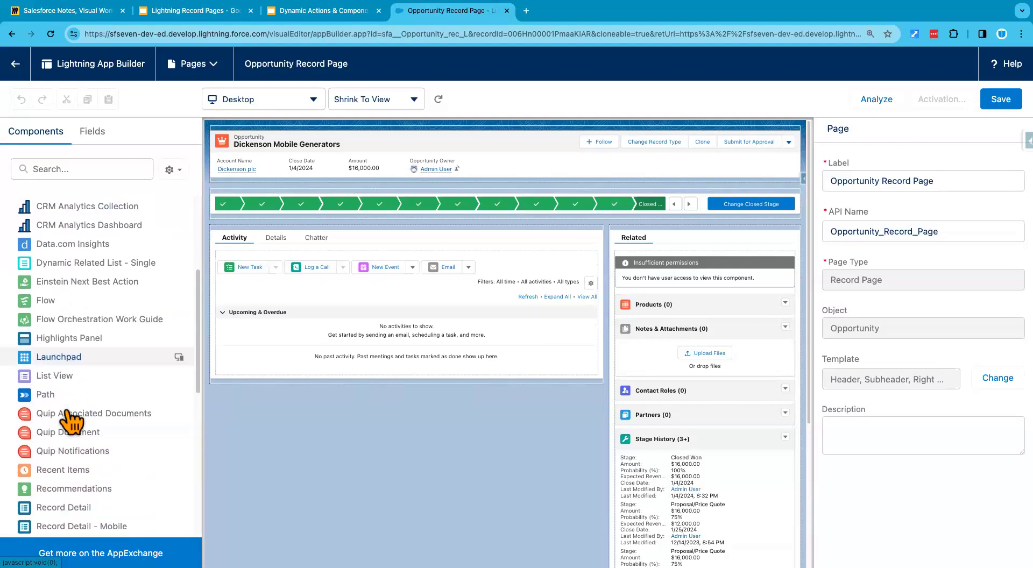
scroll(68, 415, "down", 2)
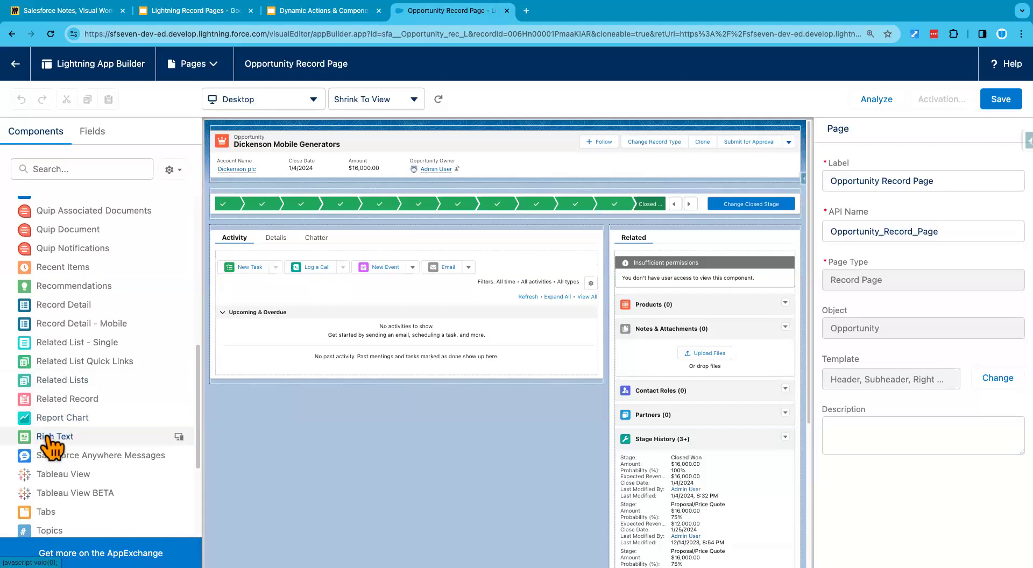
left_click_drag(48, 438, 642, 243)
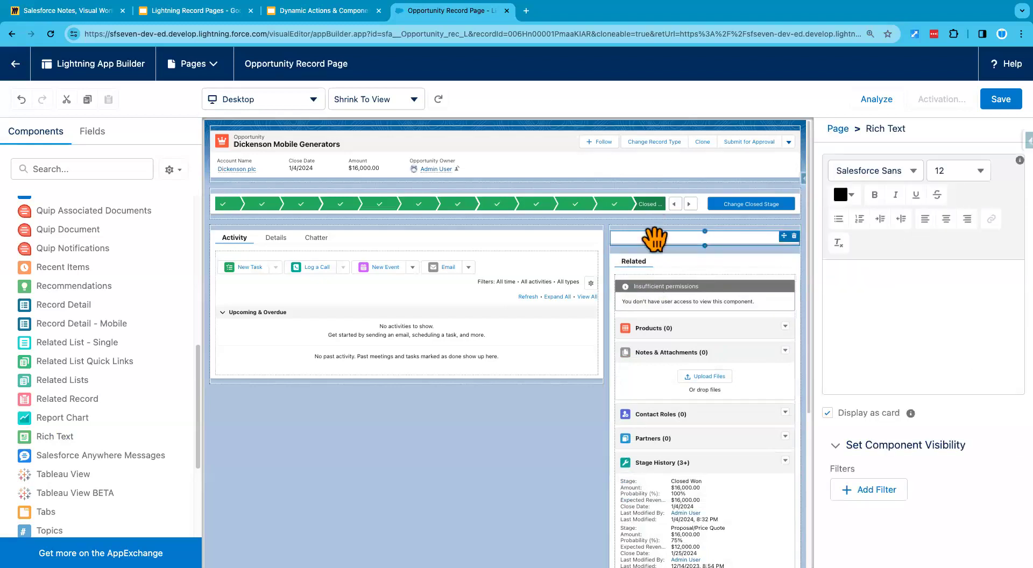
left_click_drag(654, 240, 518, 229)
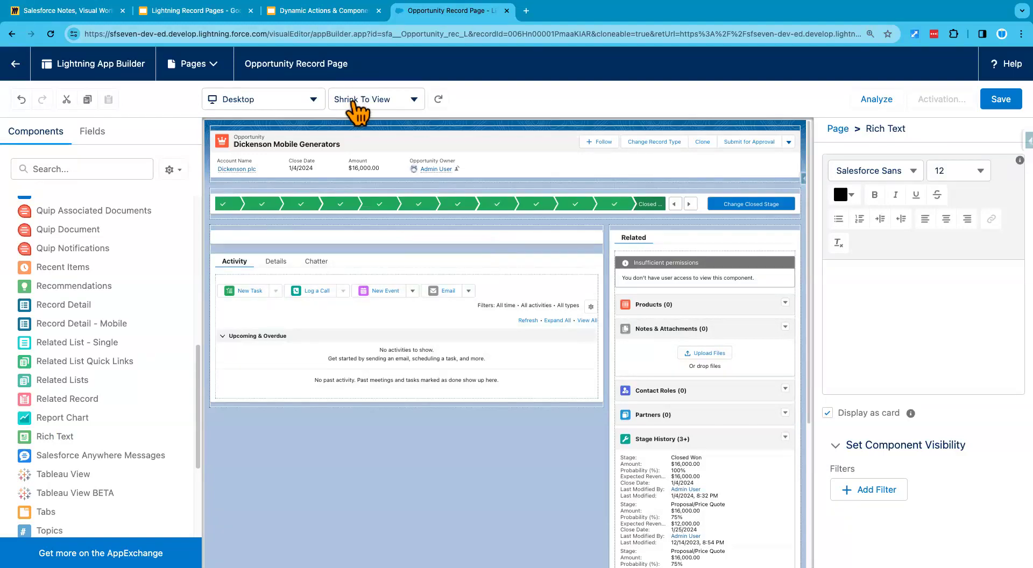
Step: Check the Use Case-1 slide's example message and enter "This is a Million Dollar Opportunity." in the Rich Text component
left_click(303, 15)
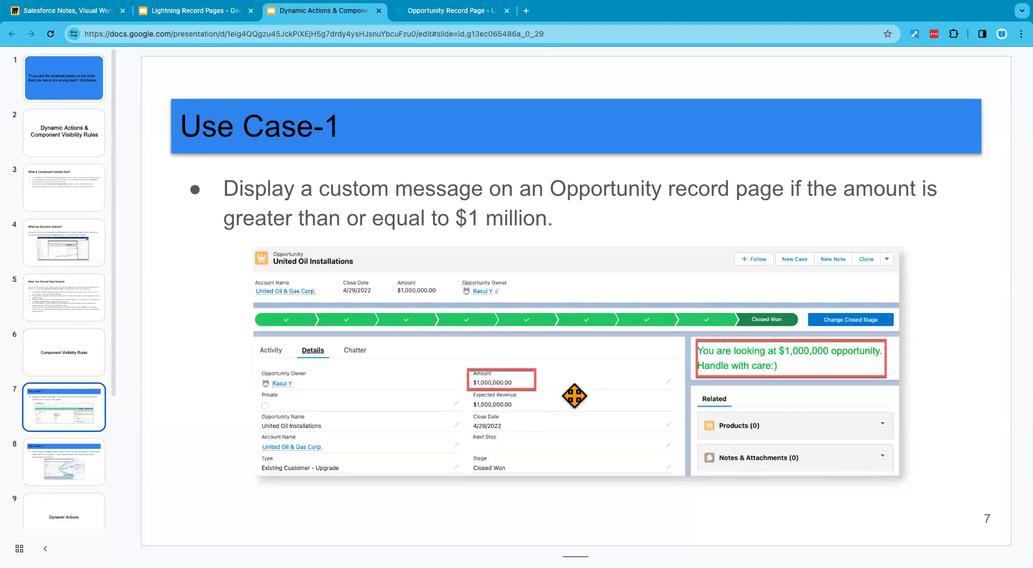
left_click(447, 12)
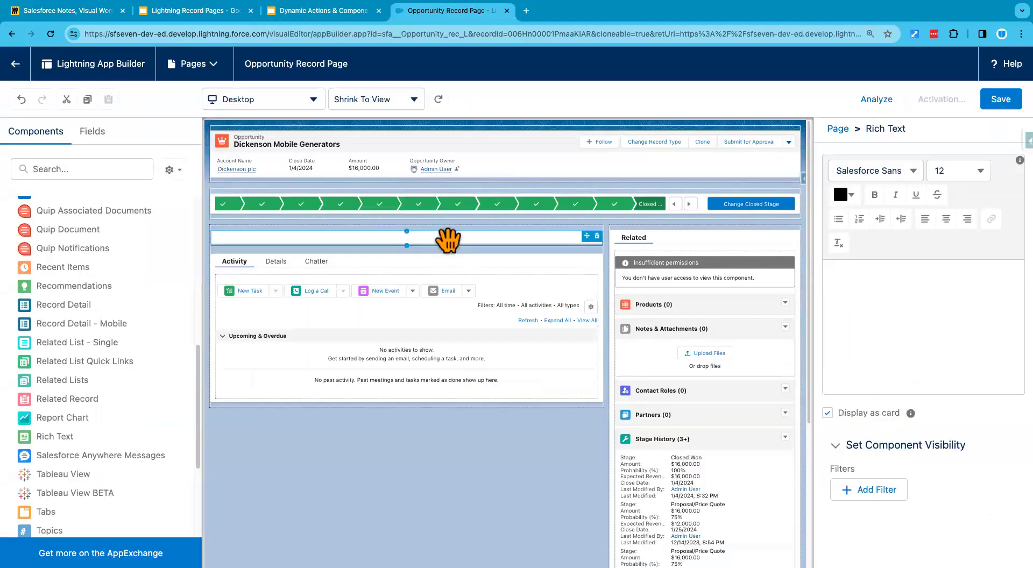
left_click(836, 308)
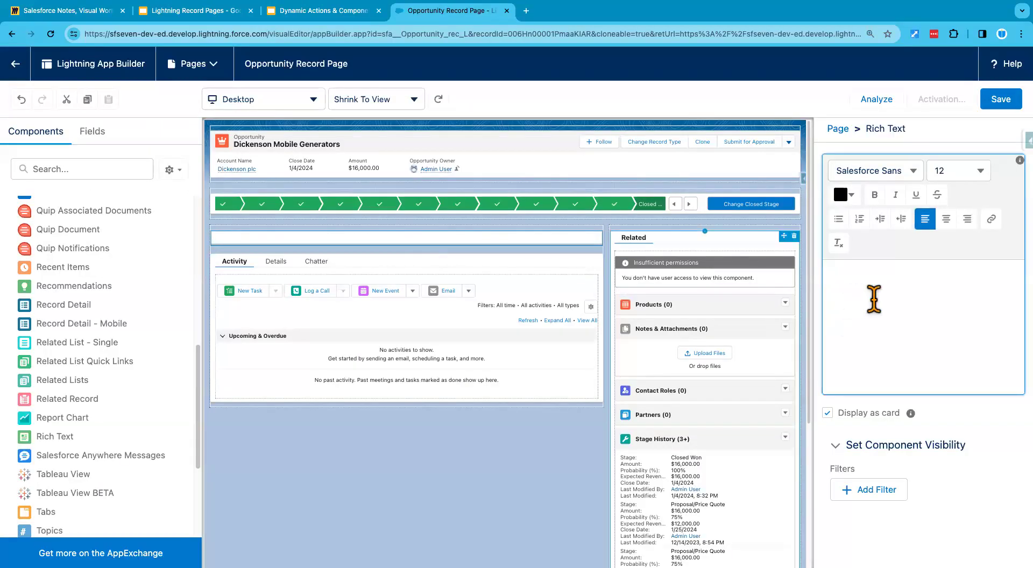
type("This is a Mill")
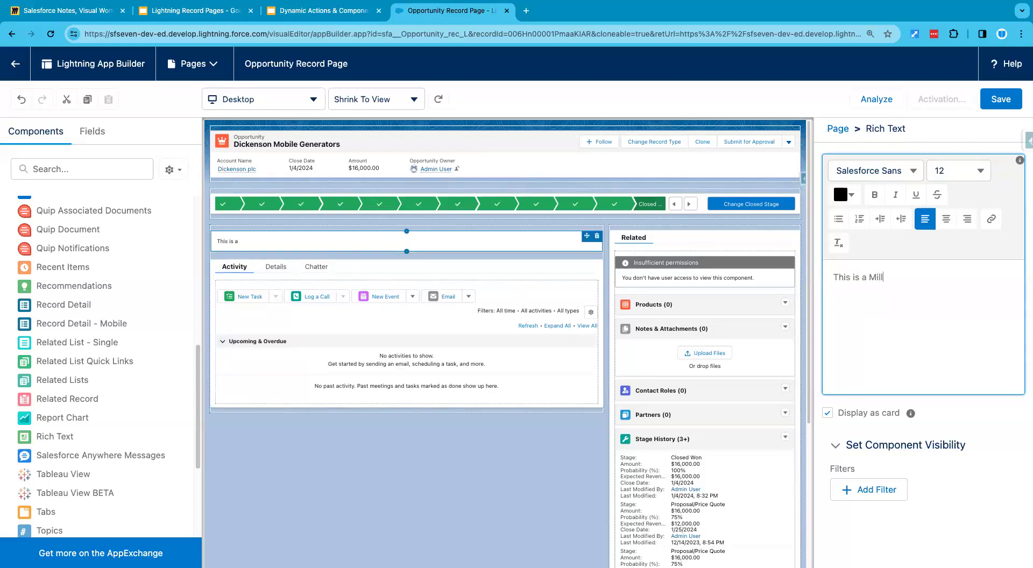
type("ion Dollar Opportunity.")
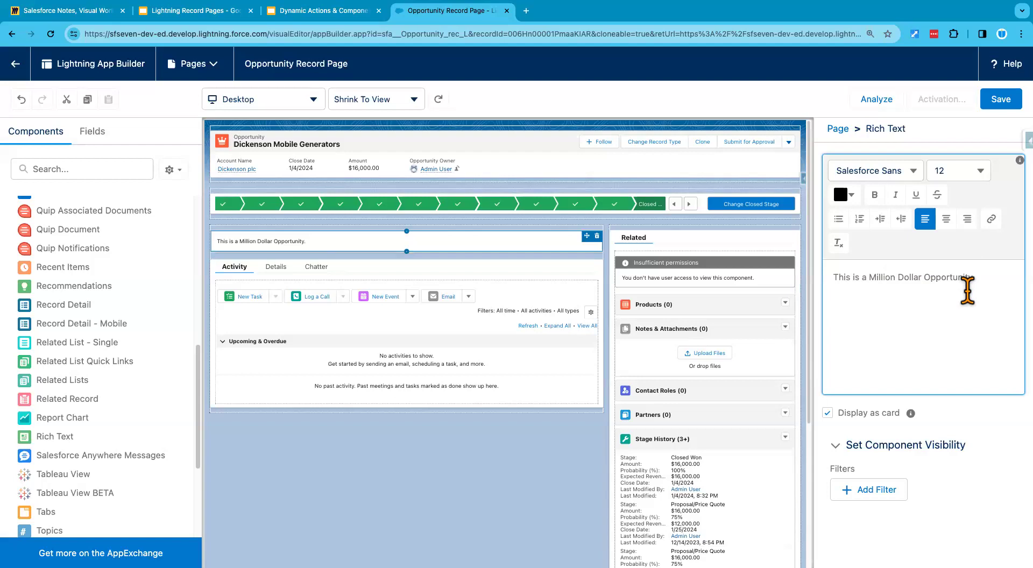
Step: Format the Rich Text message as 16-point Tahoma, centered and bold
triple_click(908, 276)
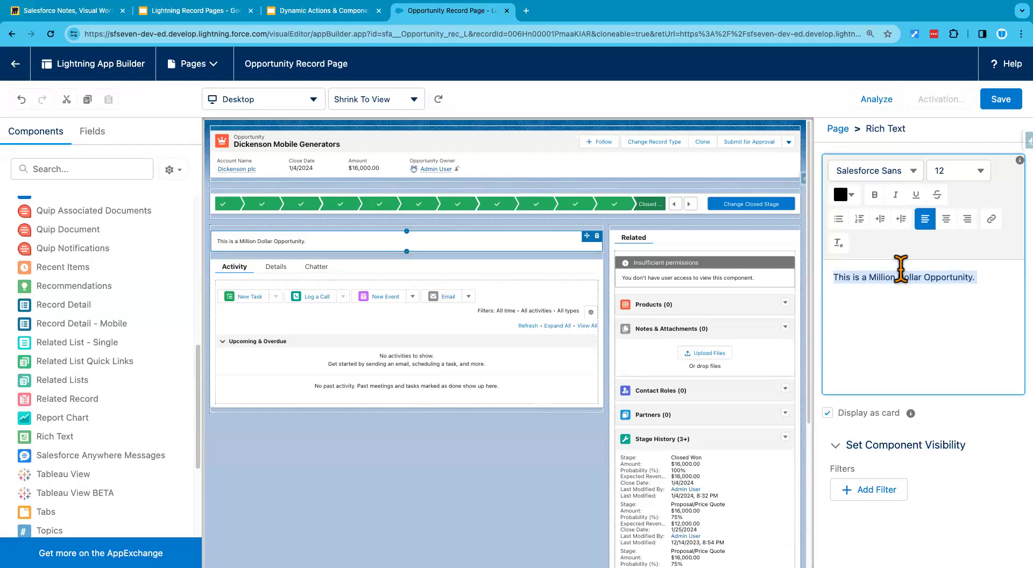
left_click(970, 173)
left_click(909, 341)
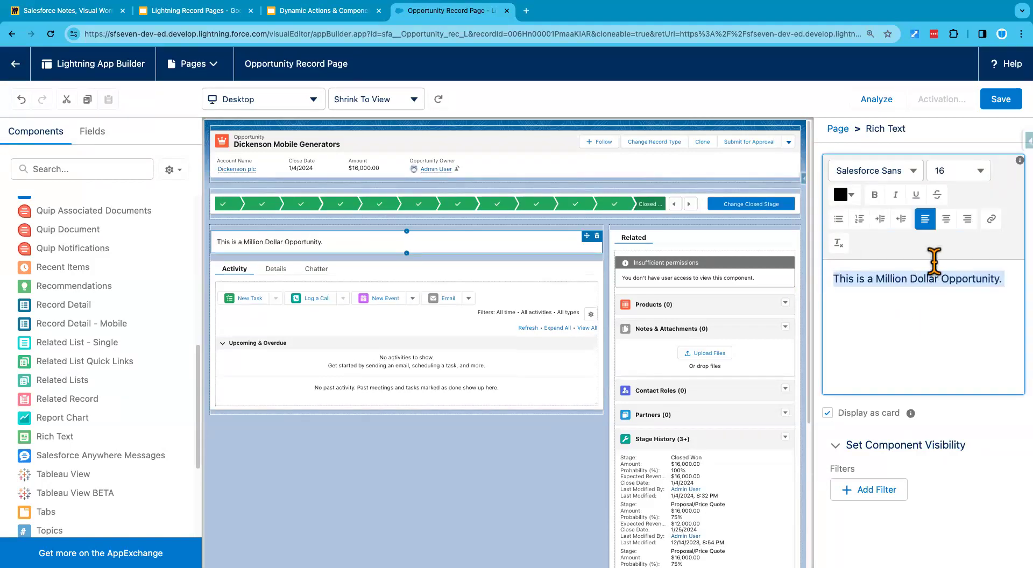
left_click(914, 171)
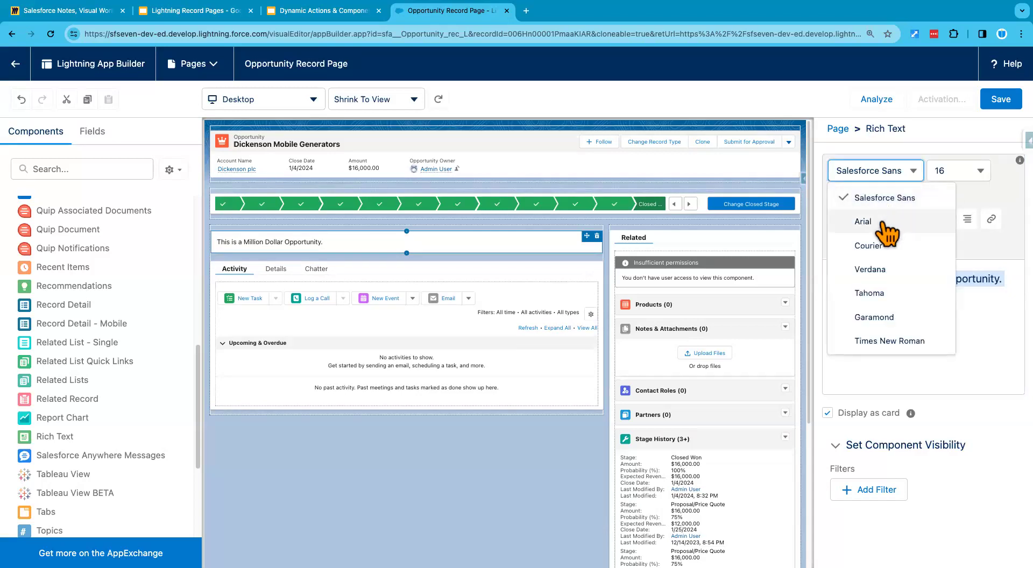
left_click(875, 293)
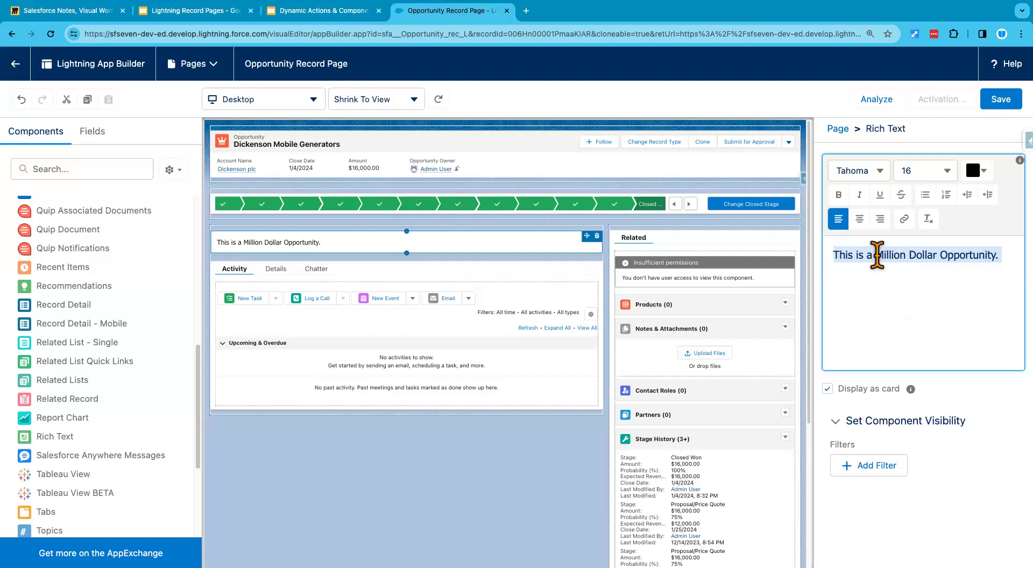
left_click(860, 219)
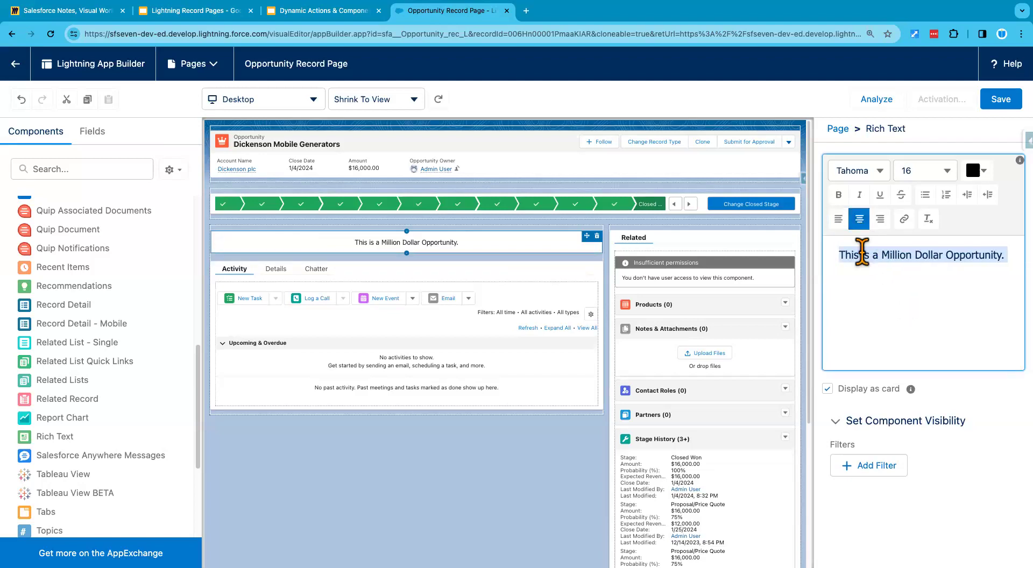
left_click(839, 195)
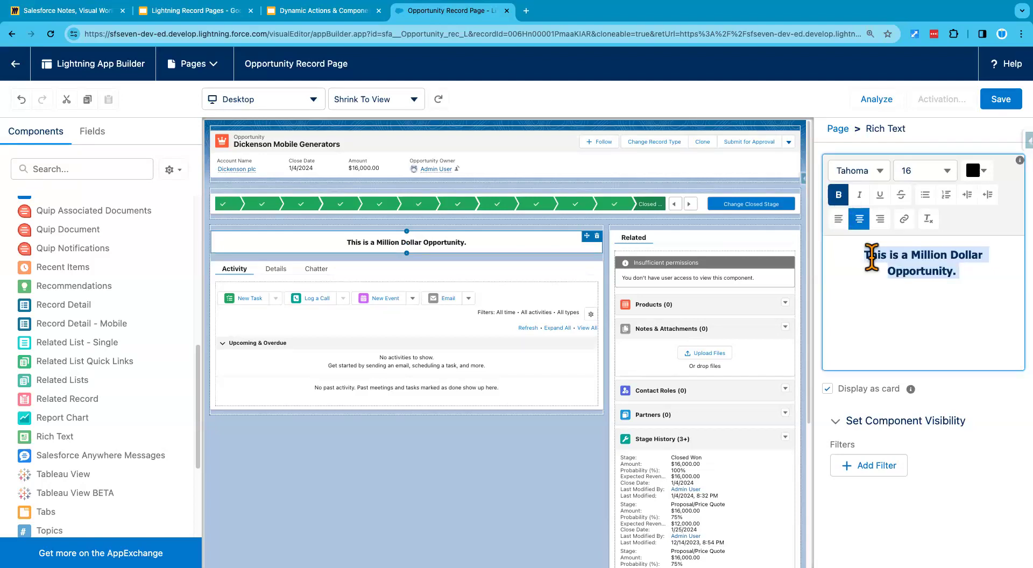
Step: Color the million dollar message red, hex #ED1616
left_click(981, 178)
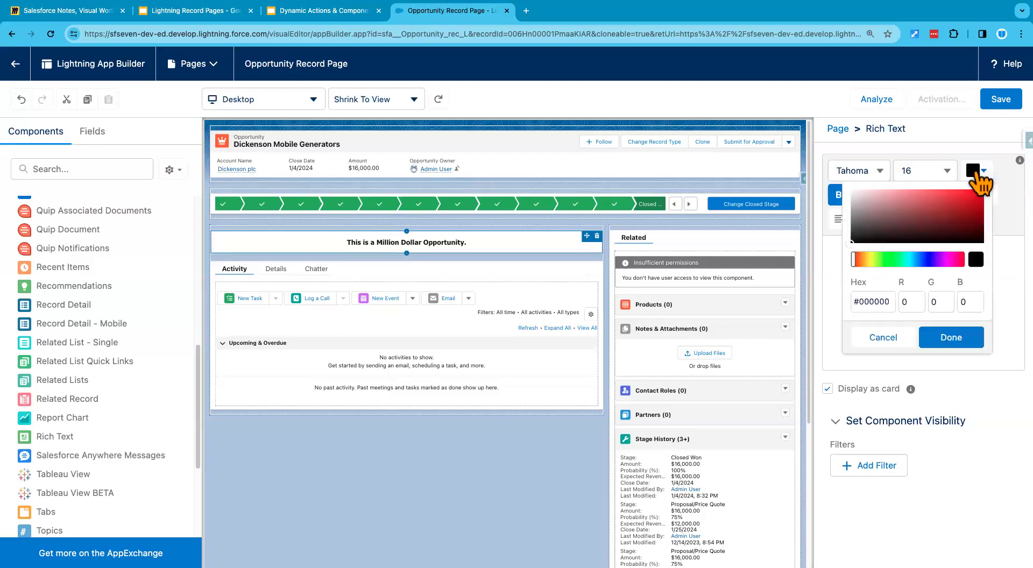
left_click(970, 194)
left_click(950, 338)
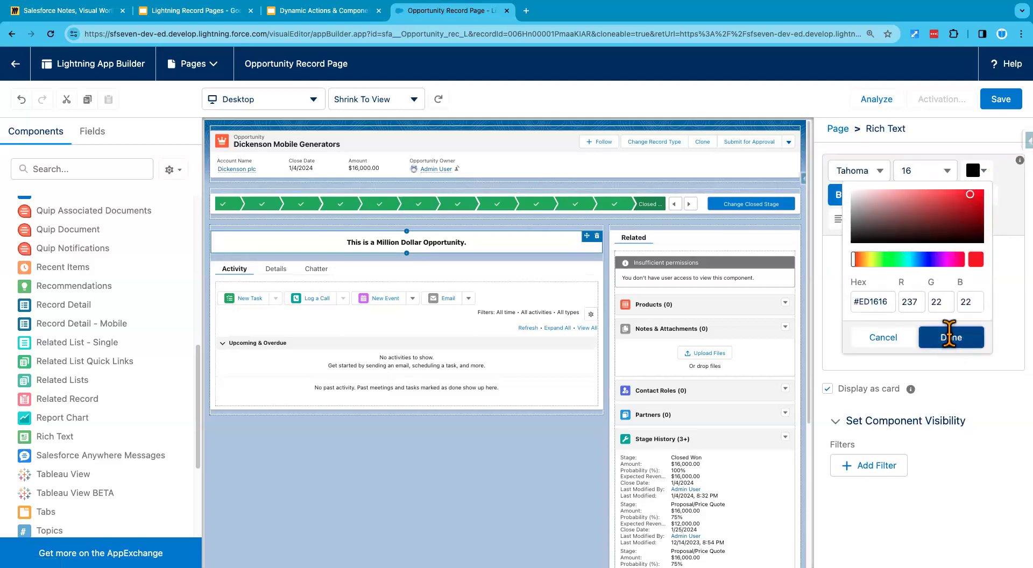
left_click(974, 277)
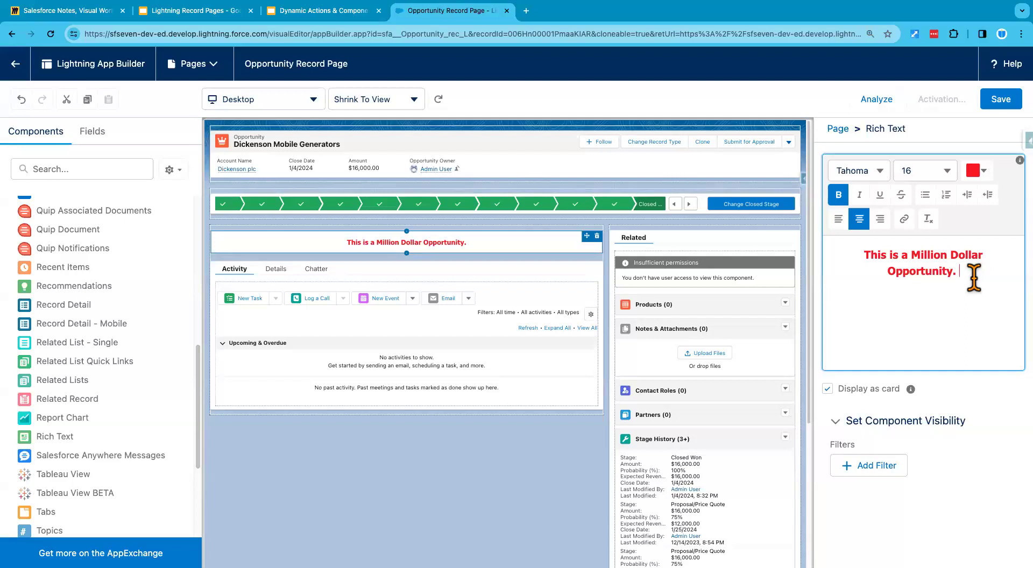
left_click(969, 407)
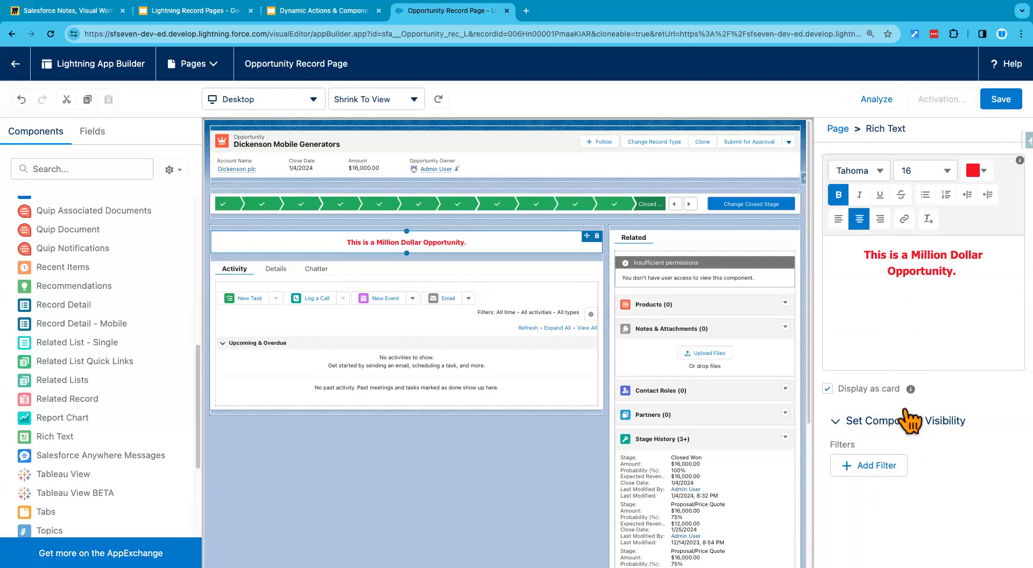
Step: Start a visibility filter for the Rich Text component and examine the Device and Advanced filter types and the User fields
left_click(864, 466)
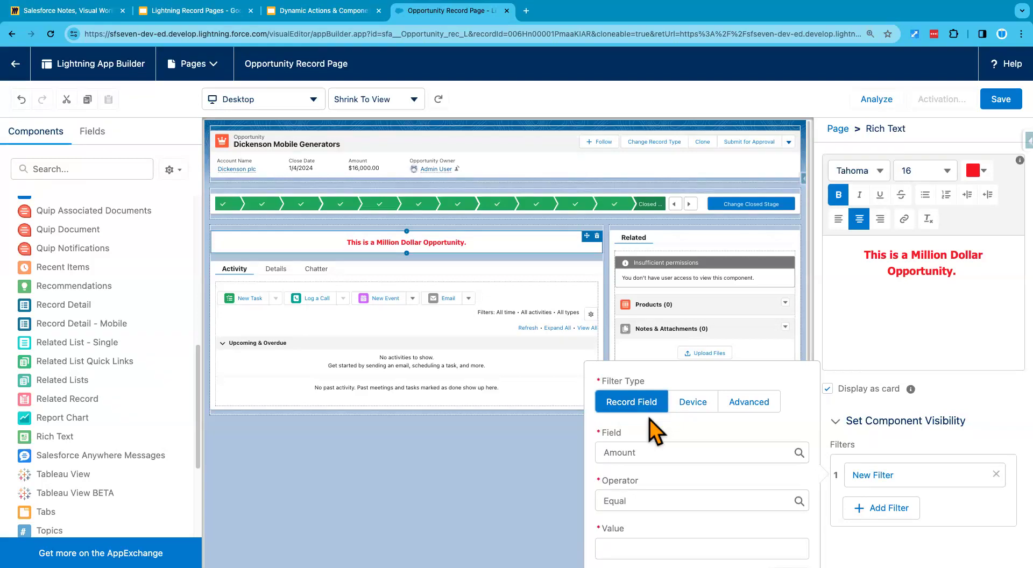
left_click(699, 405)
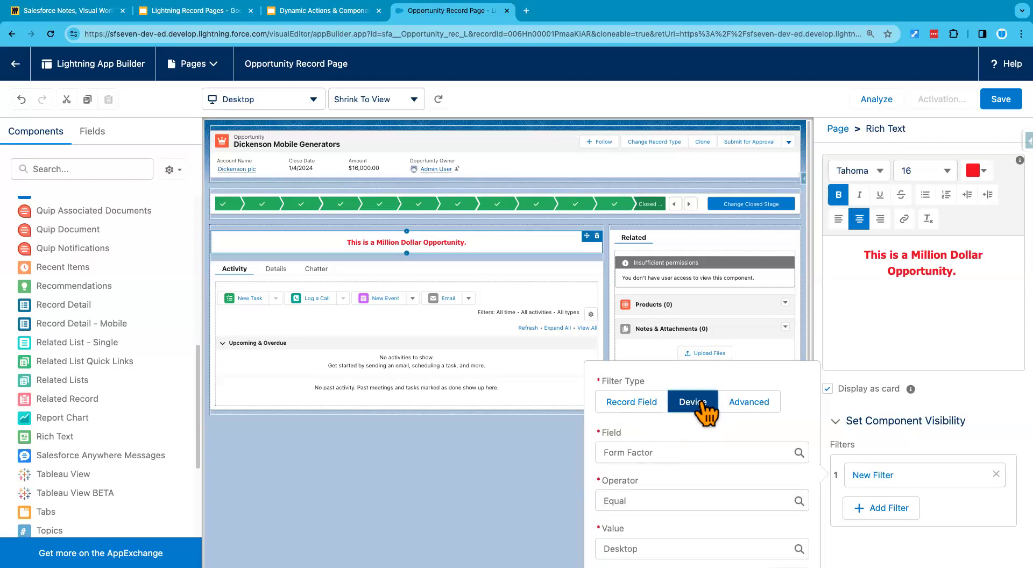
left_click(672, 452)
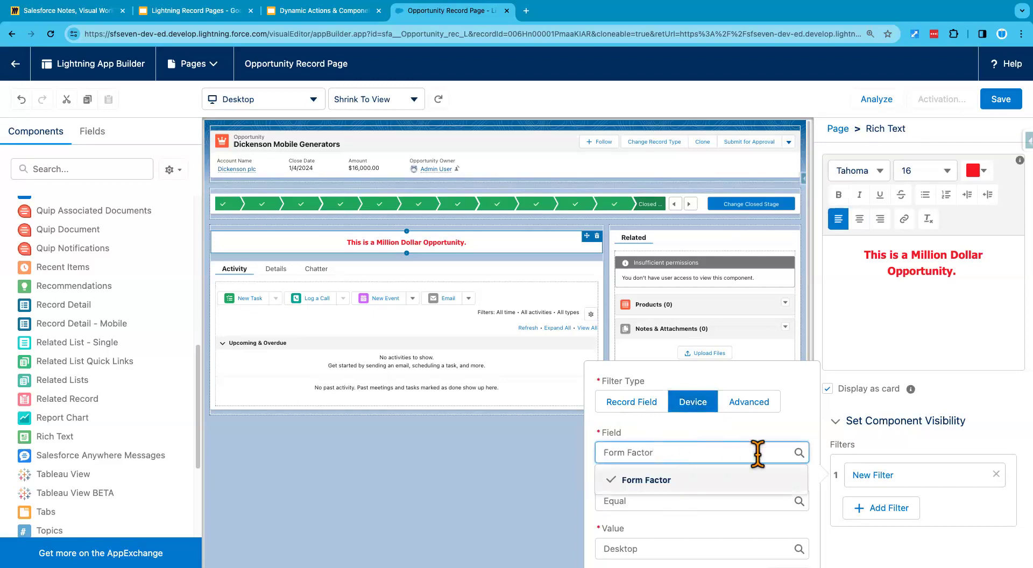
left_click(675, 544)
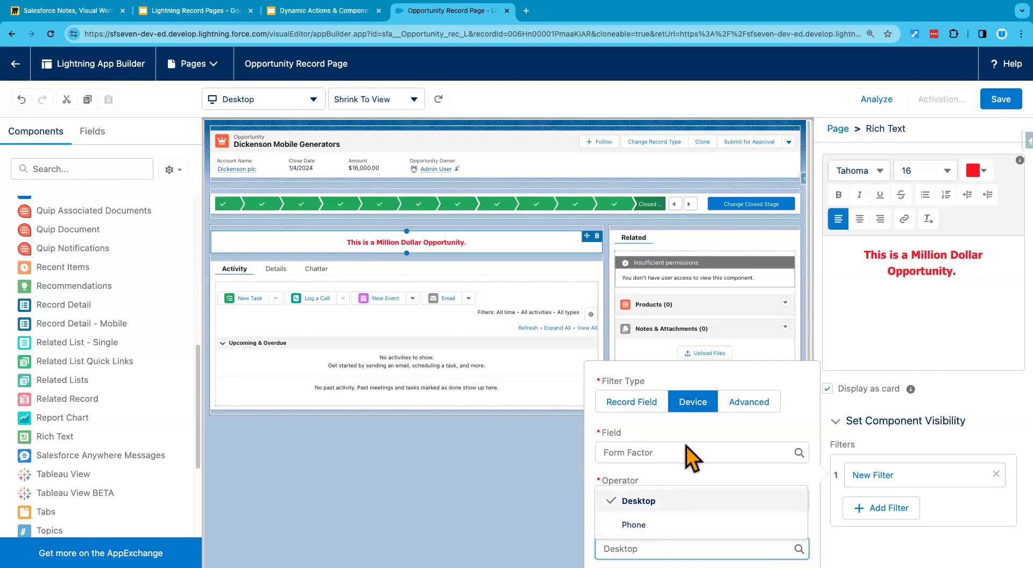
left_click(751, 405)
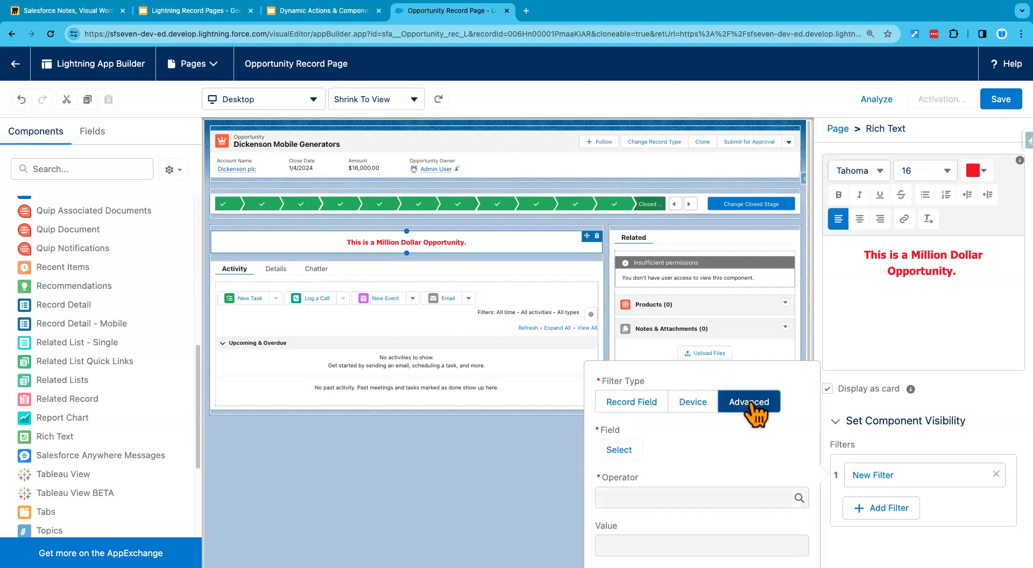
left_click(620, 452)
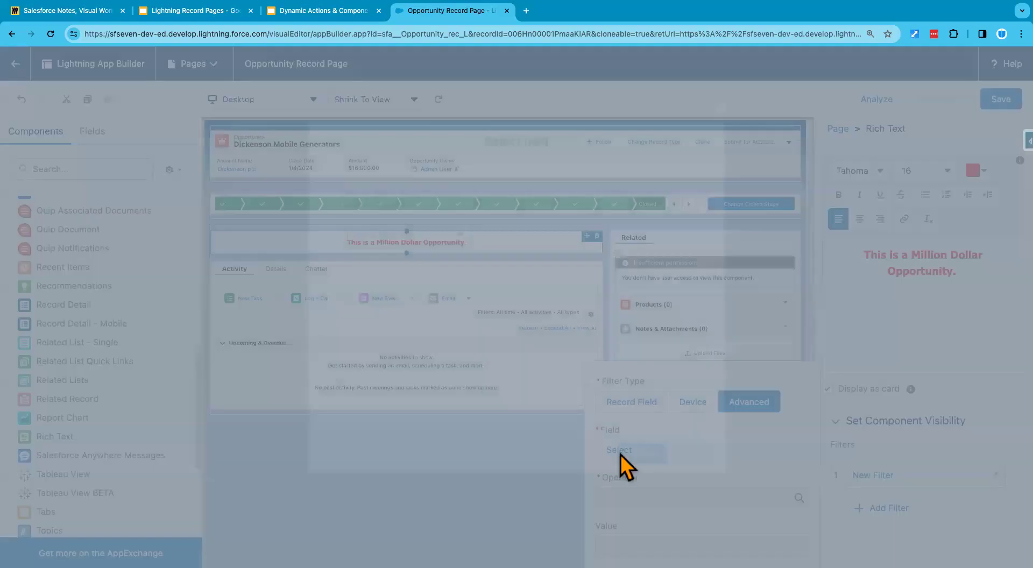
left_click(417, 232)
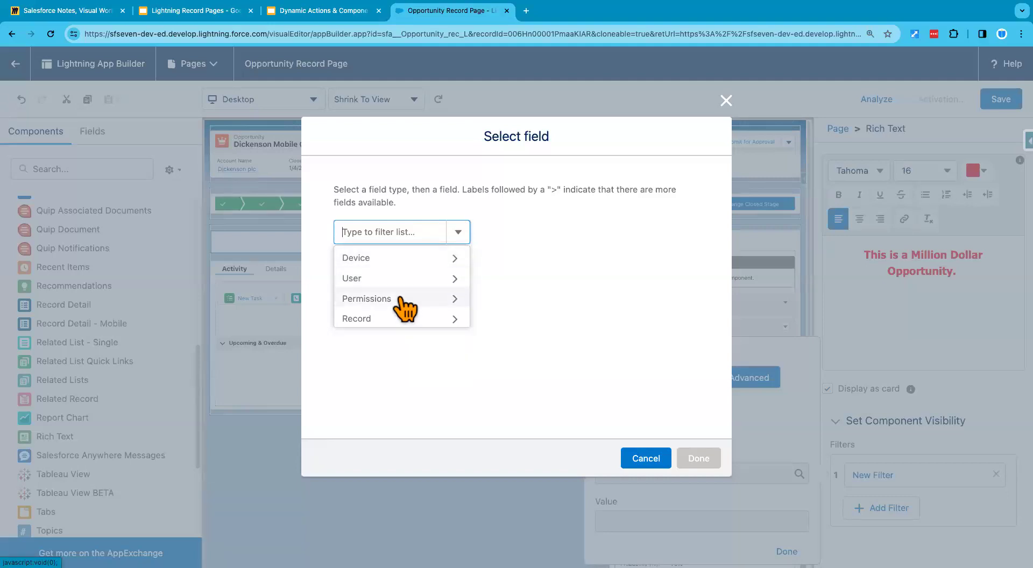
left_click(401, 279)
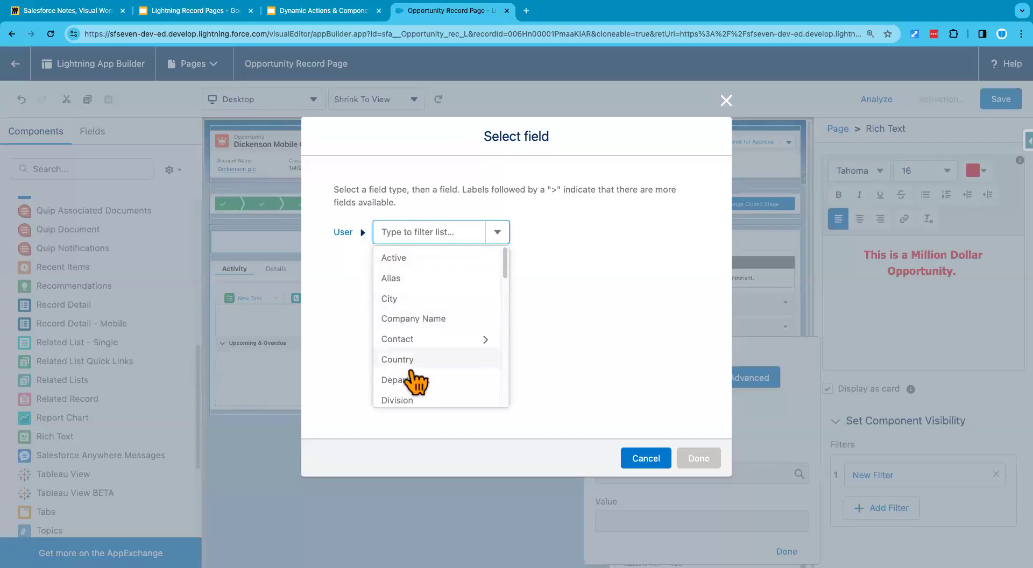
left_click(641, 460)
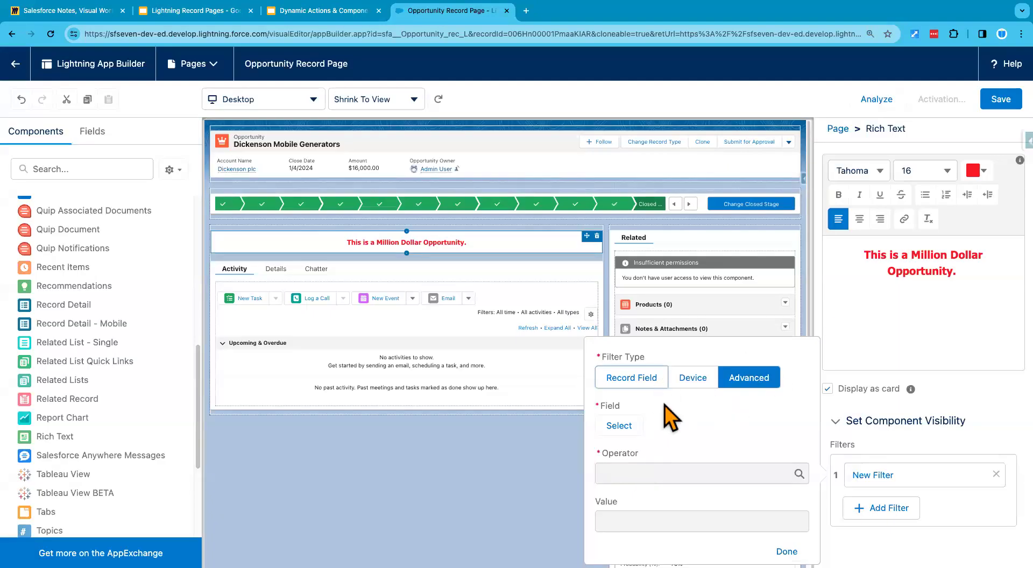
Step: Try to apply a record field filter showing the component when Amount is Greater Than or Equal to 1000000, and dismiss the error dialog
left_click(641, 385)
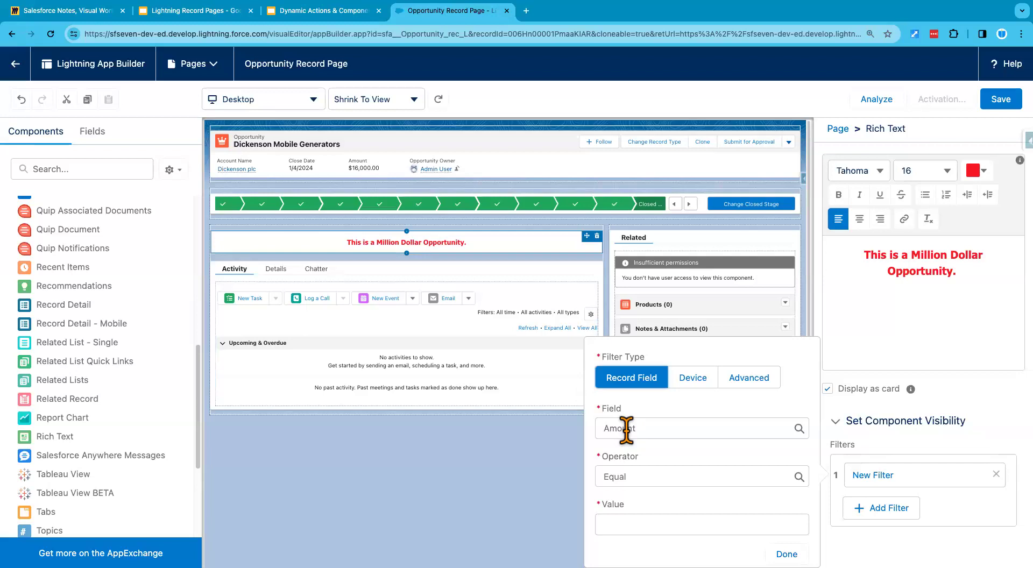
left_click(646, 477)
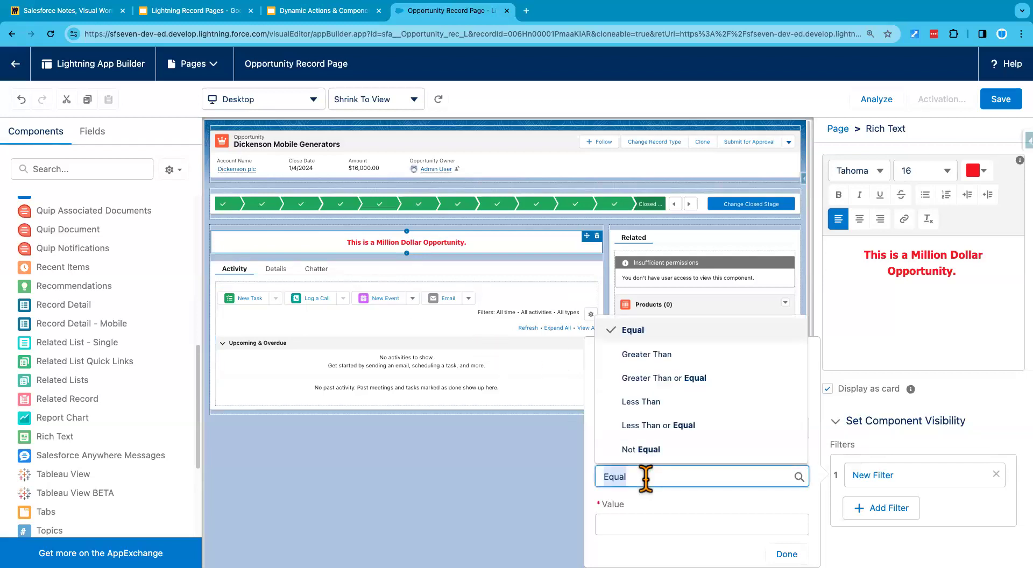
left_click(664, 379)
left_click(640, 524)
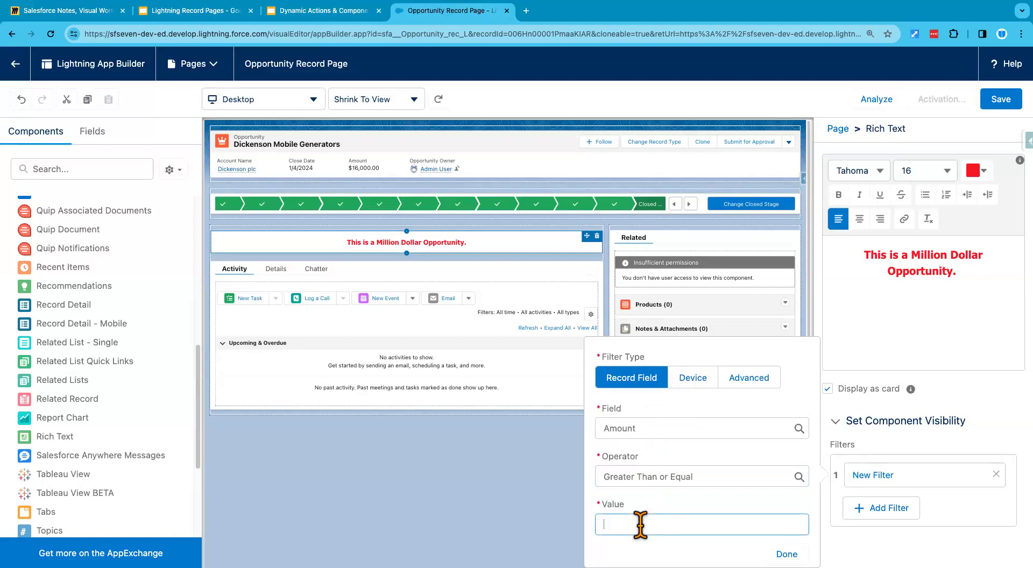
type("1000000")
left_click(667, 504)
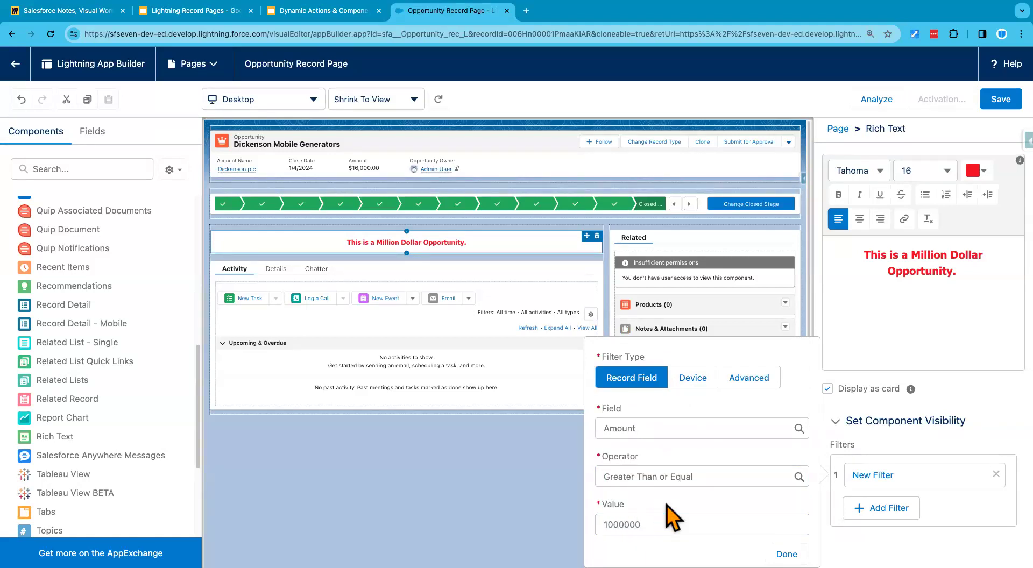
left_click(634, 522)
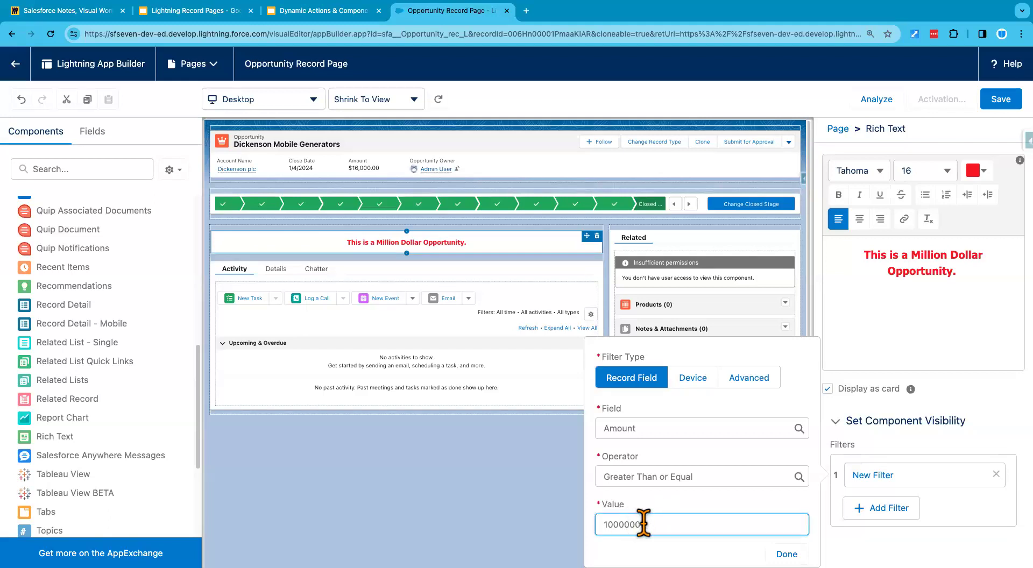
left_click(651, 548)
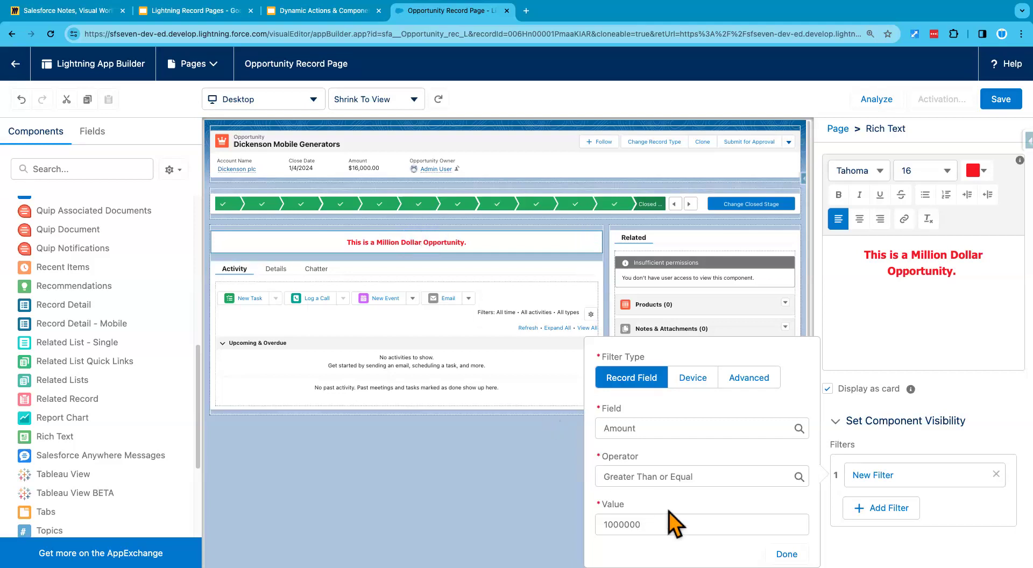
left_click(795, 534)
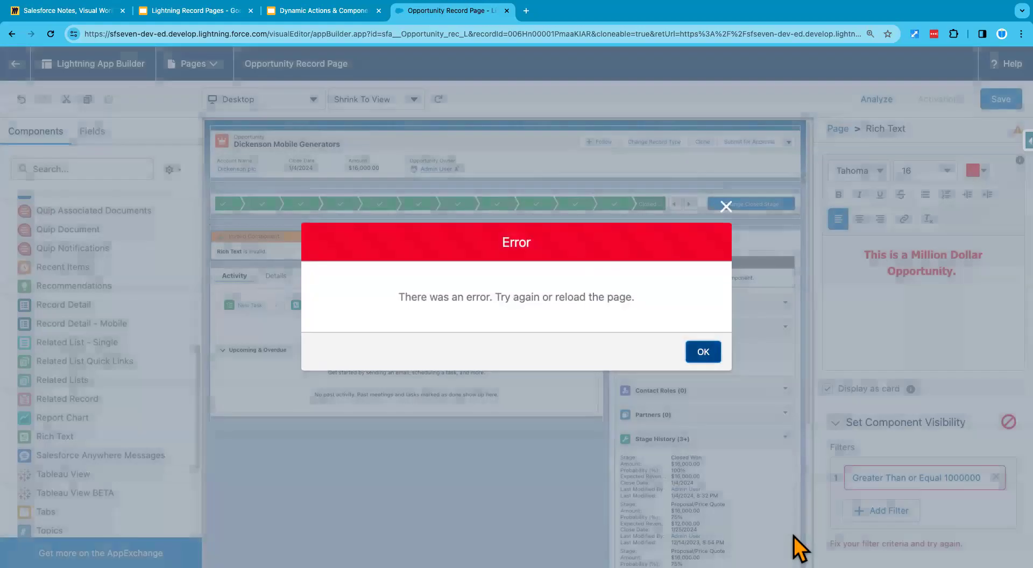
left_click(709, 357)
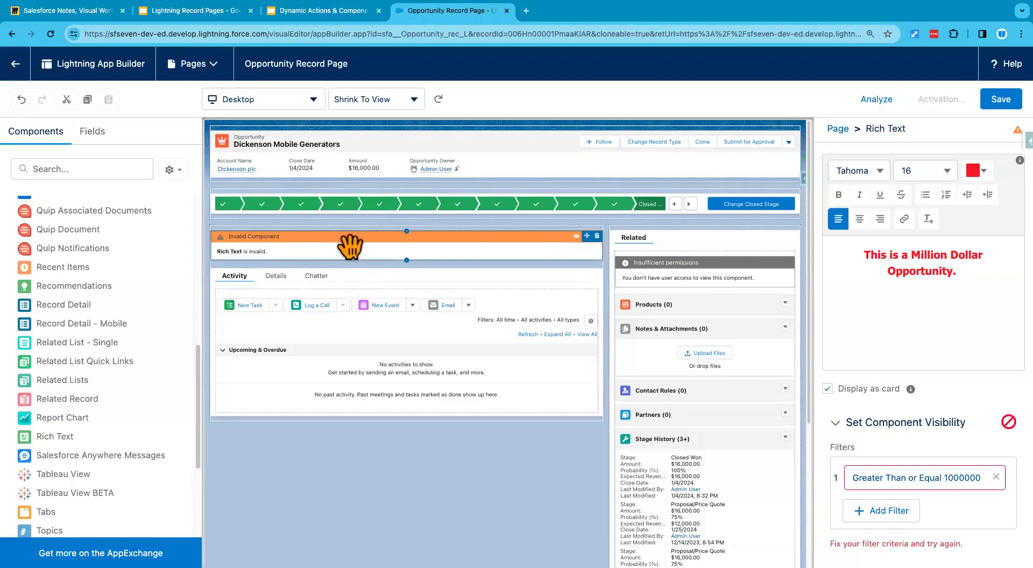
Step: Reopen the invalid Amount filter, re-enter 1000000 as its value, apply it and dismiss the error dialog
left_click(915, 301)
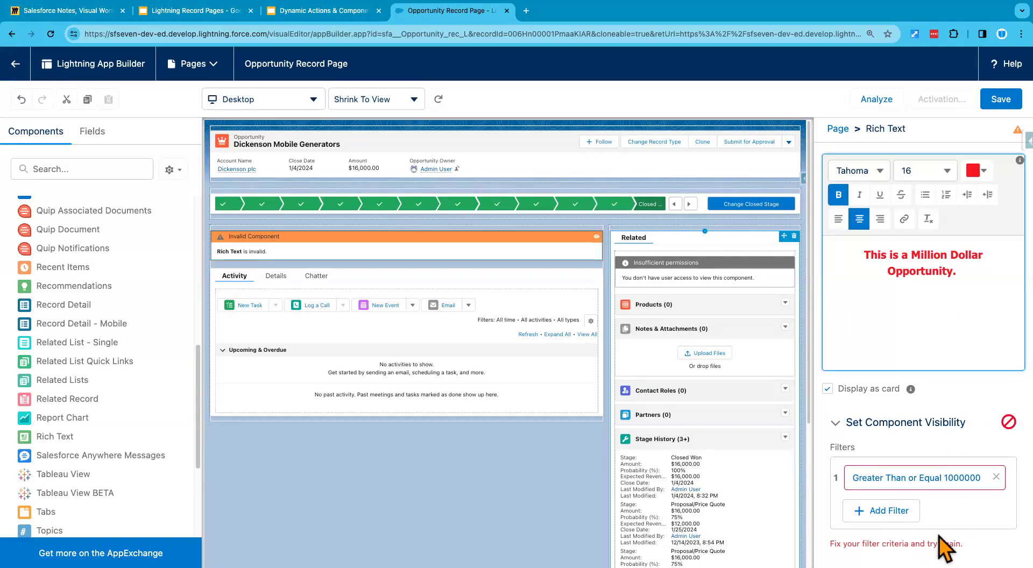
left_click(926, 484)
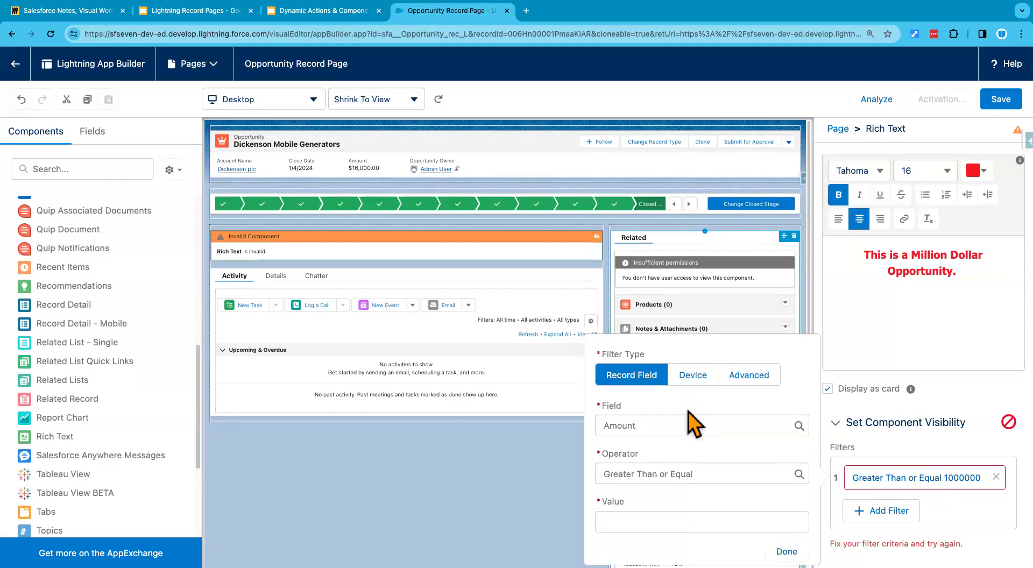
left_click(666, 520)
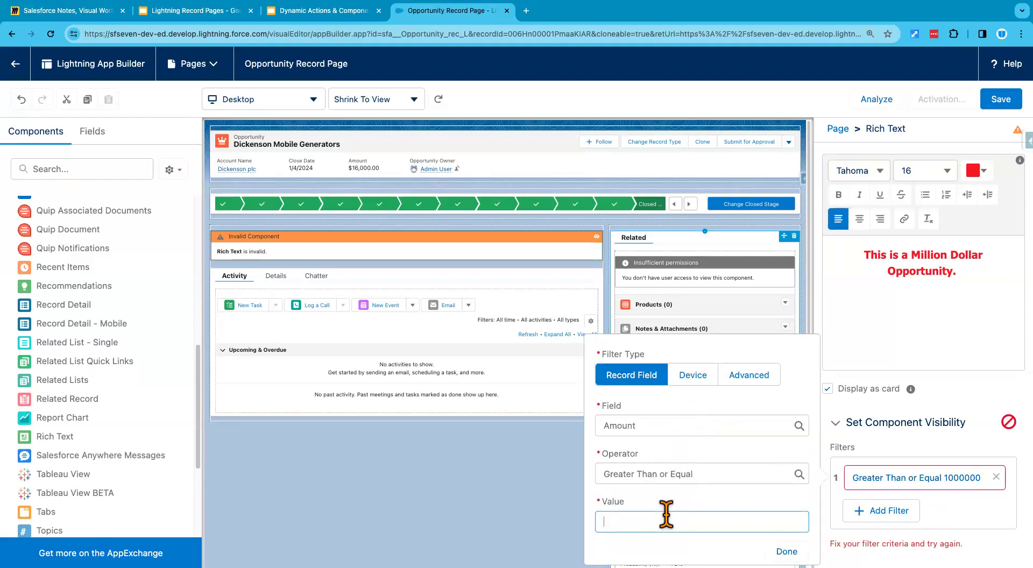
type("1000000")
left_click(682, 503)
left_click(785, 545)
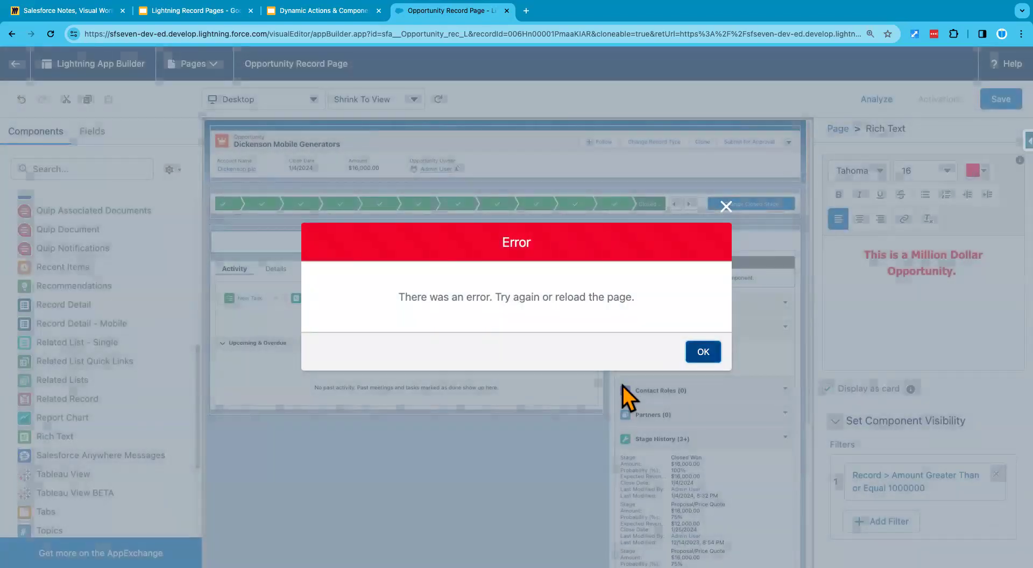
left_click(699, 351)
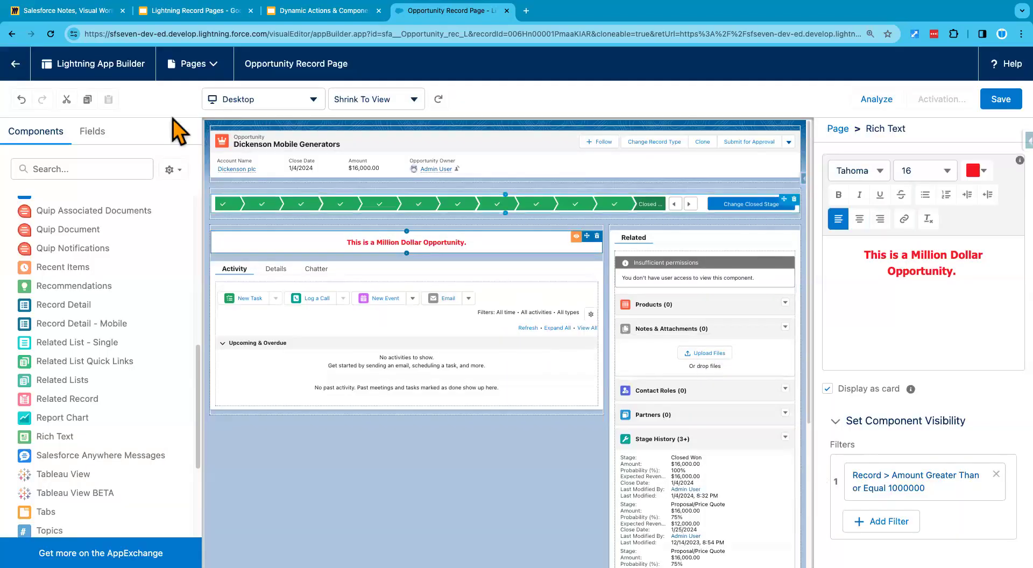
Step: Reload the Opportunity Record Page in the builder and dismiss the walkthrough message
left_click(50, 33)
left_click(550, 212)
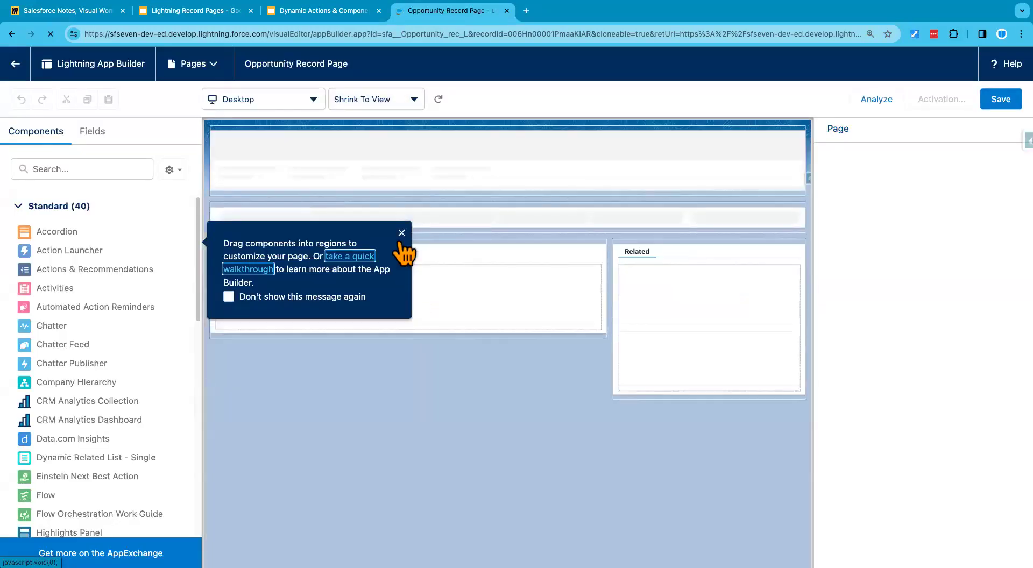
left_click(401, 233)
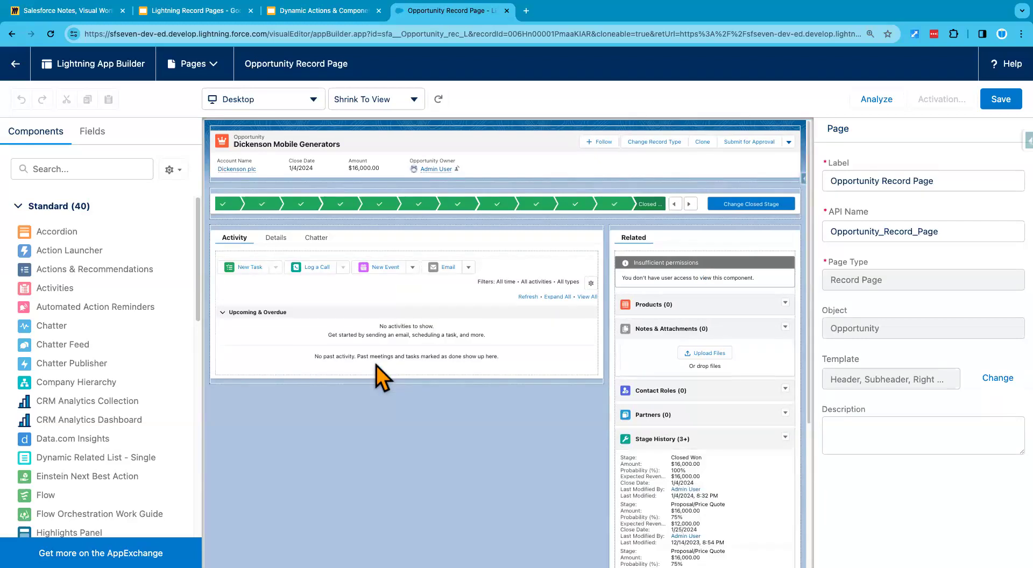
Step: Add a Rich Text component above the Activity tabs with the text "This is a Million Dollar Opportunity!"
scroll(131, 388, "down", 5)
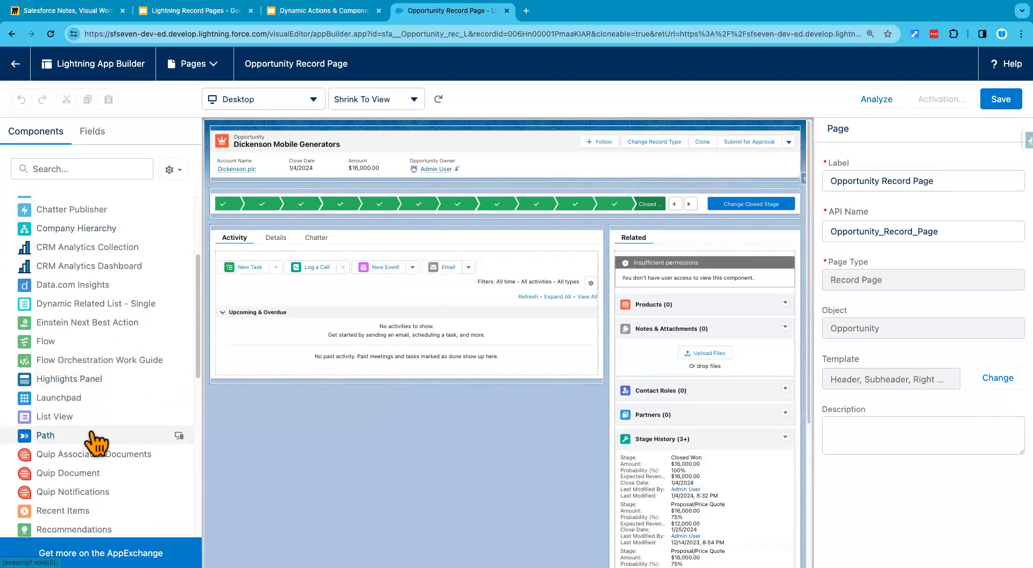
scroll(54, 487, "down", 2)
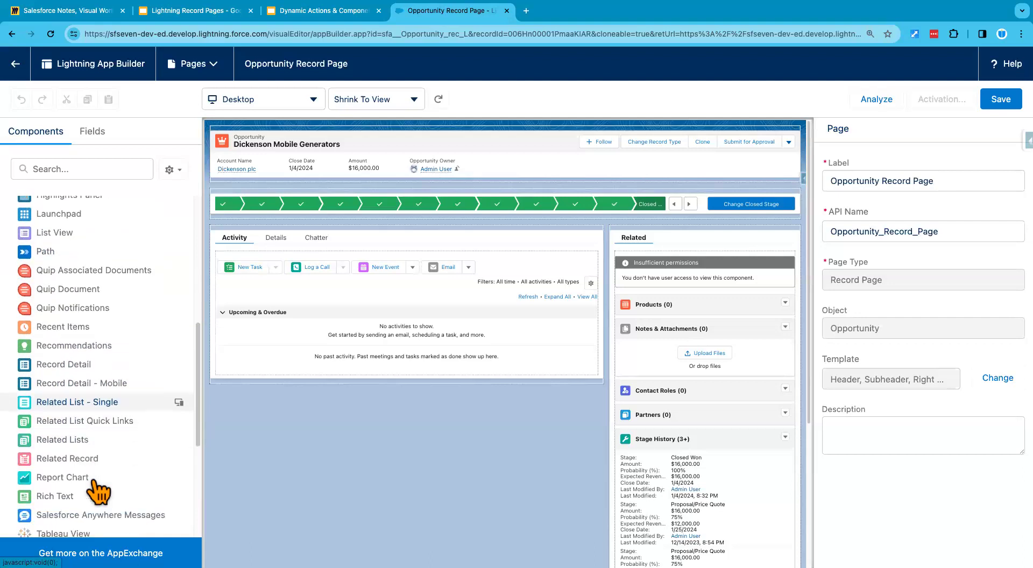
left_click_drag(70, 493, 357, 231)
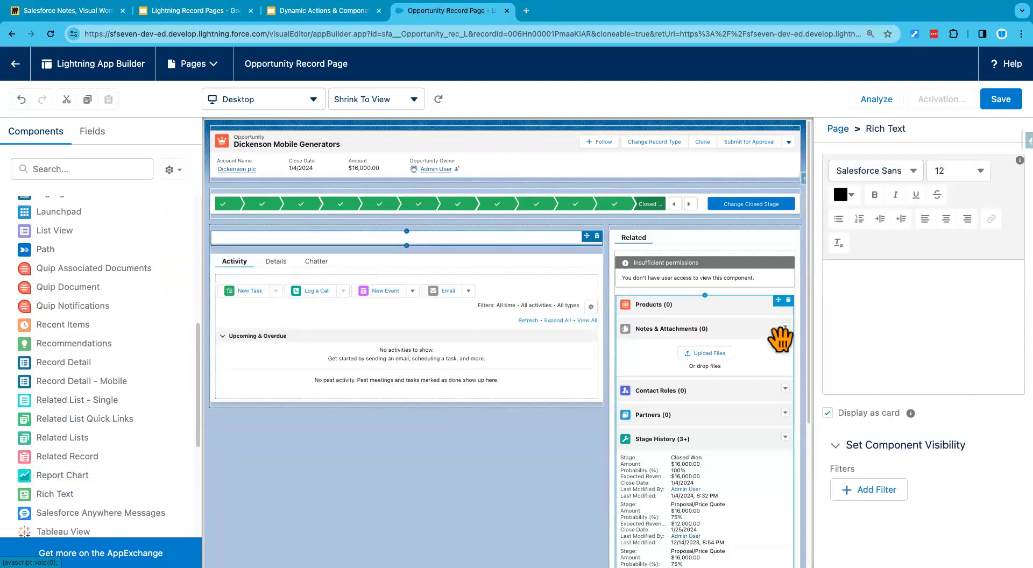
left_click(879, 292)
type("This is a Million Do")
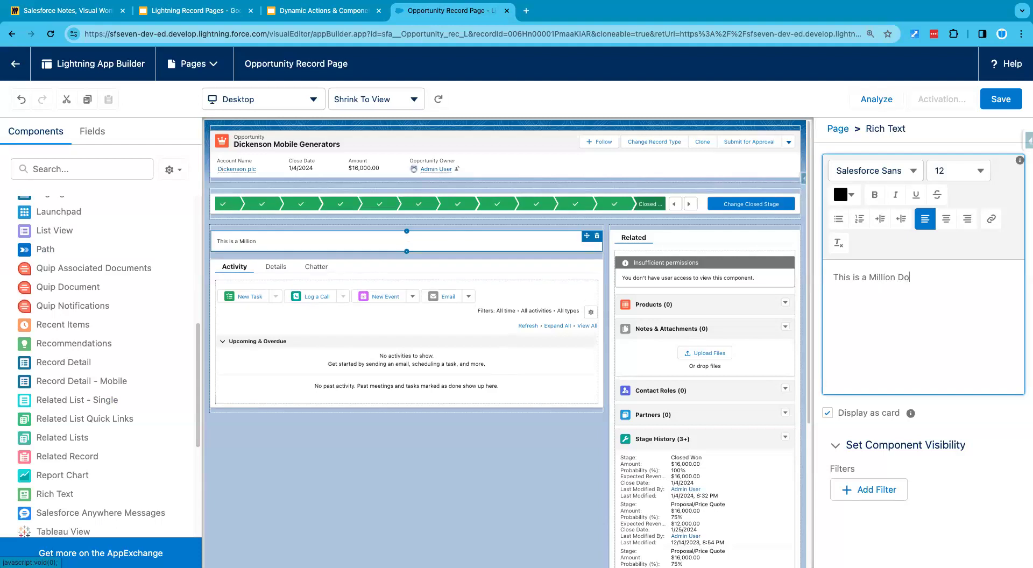
type("llar Opportunity!")
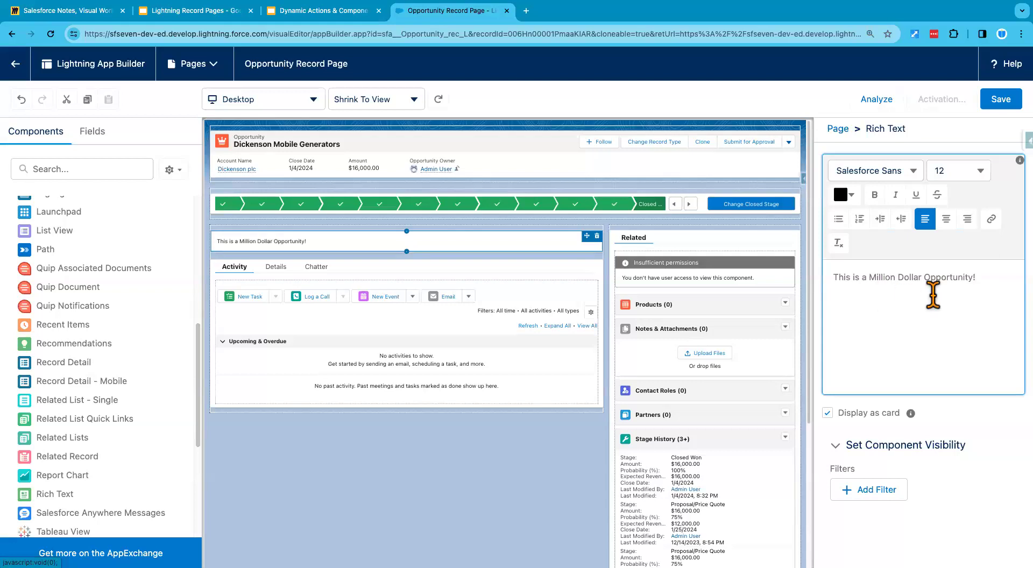
Step: Center the Rich Text message, make it bold and set its font size to 24
triple_click(919, 276)
left_click(948, 226)
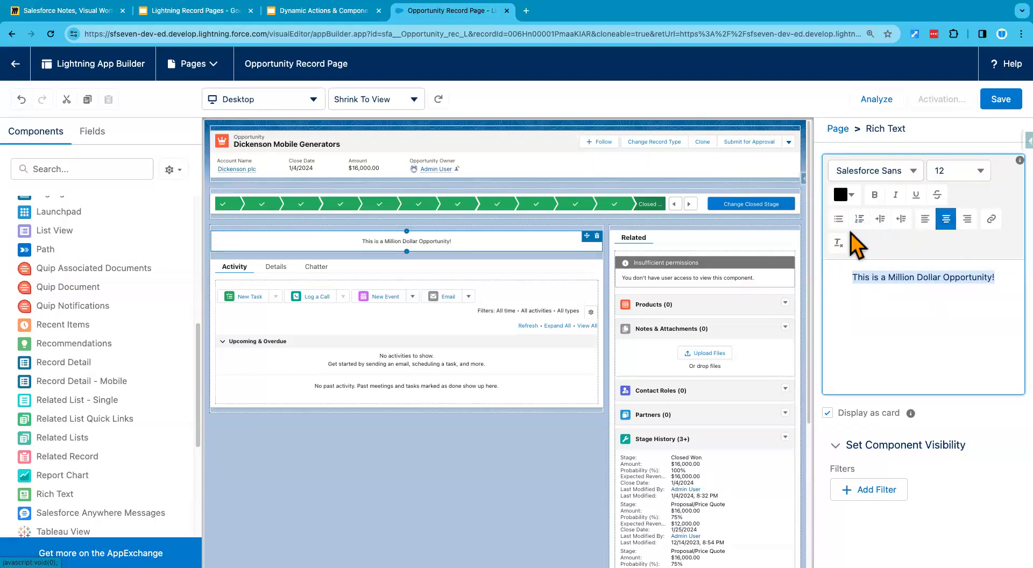
left_click(875, 195)
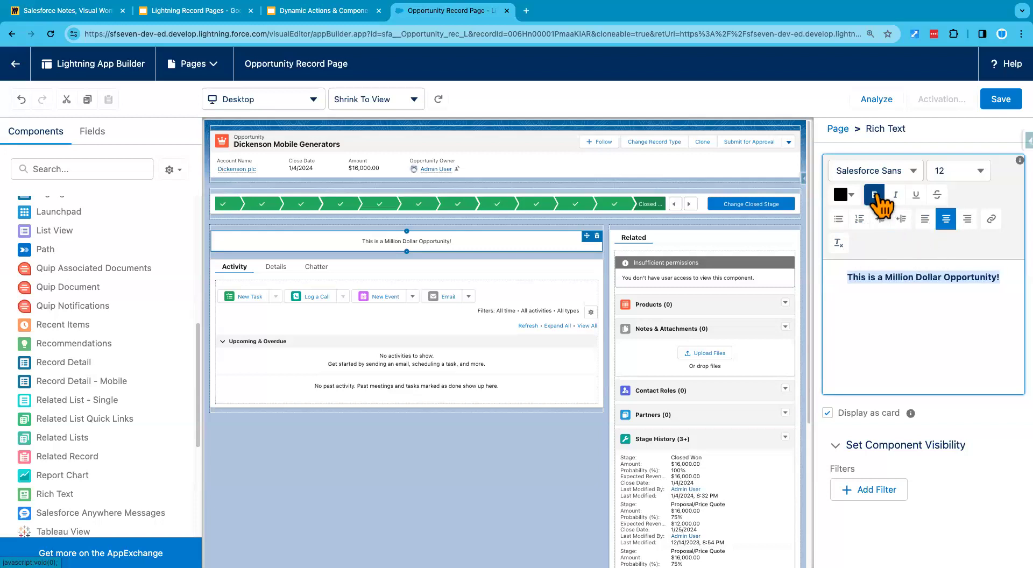
left_click(978, 171)
left_click(894, 341)
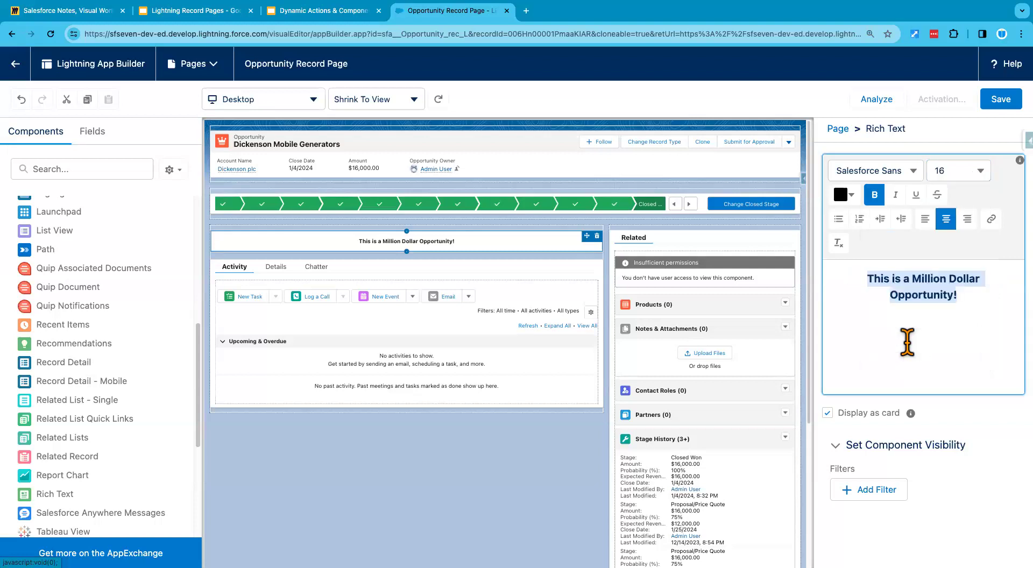
left_click(979, 171)
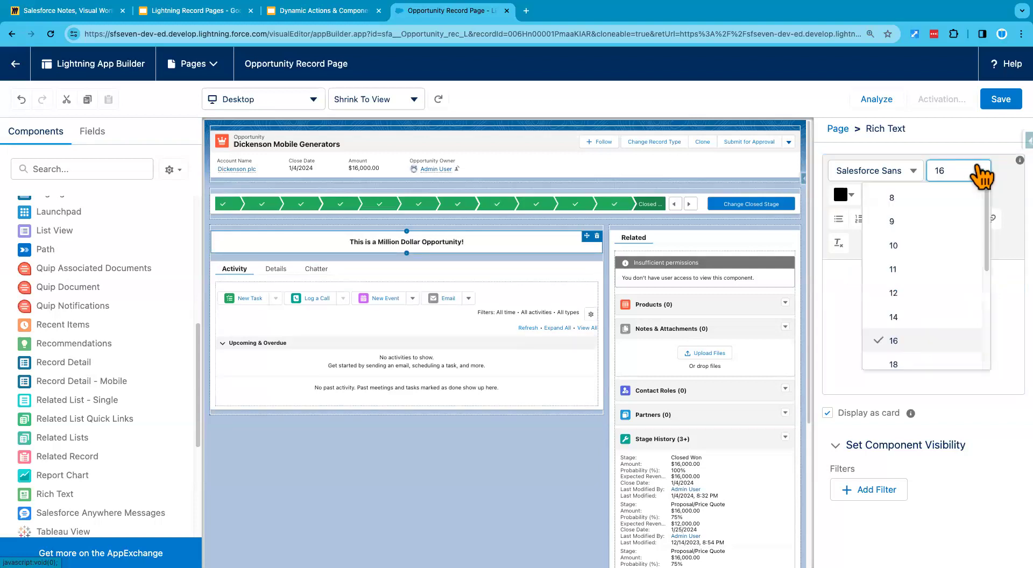
scroll(921, 356, "down", 3)
left_click(917, 352)
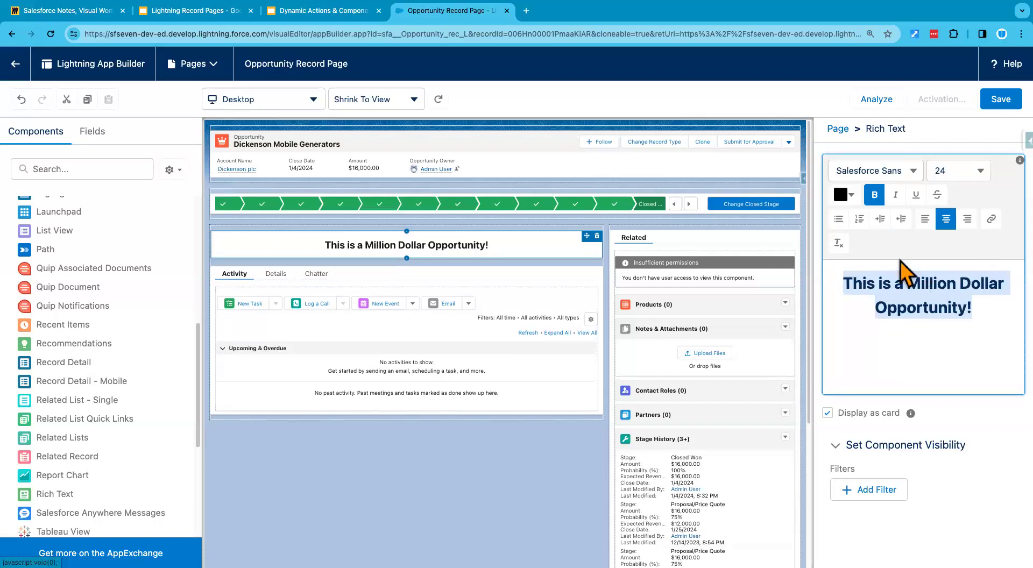
Step: Change the Rich Text message's font color to red
left_click(846, 196)
left_click(846, 222)
left_click(828, 366)
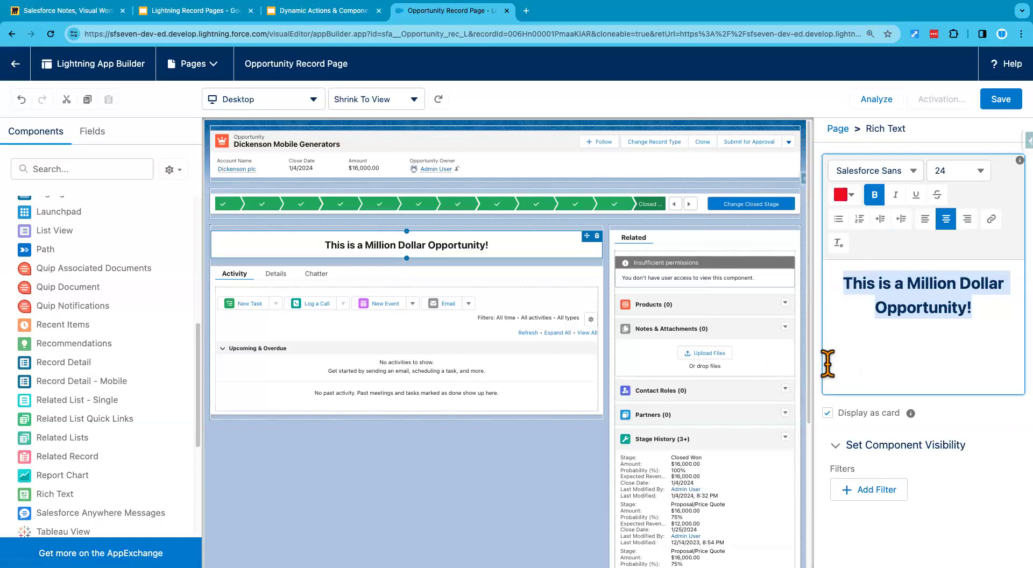
left_click(903, 354)
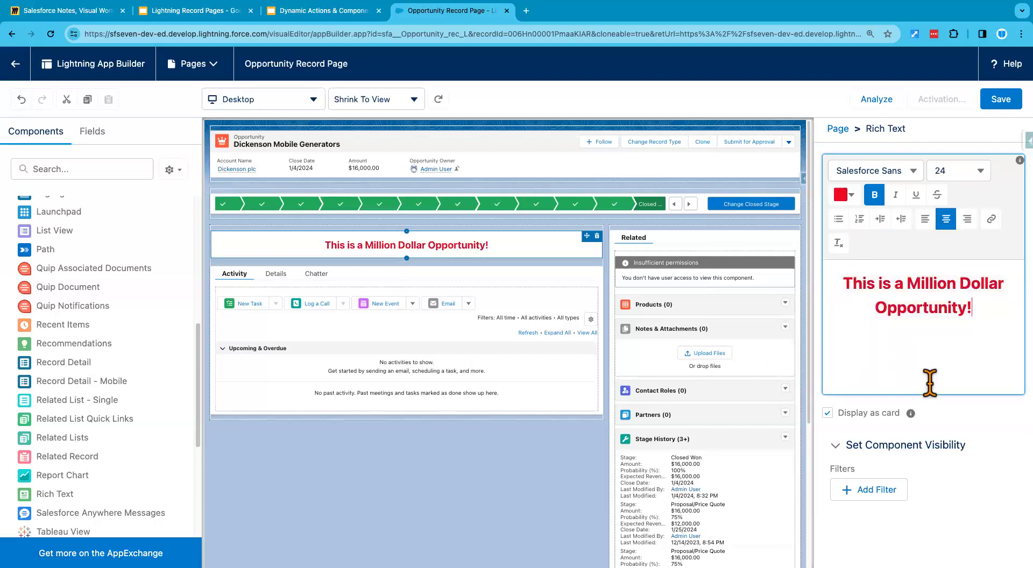
left_click(974, 416)
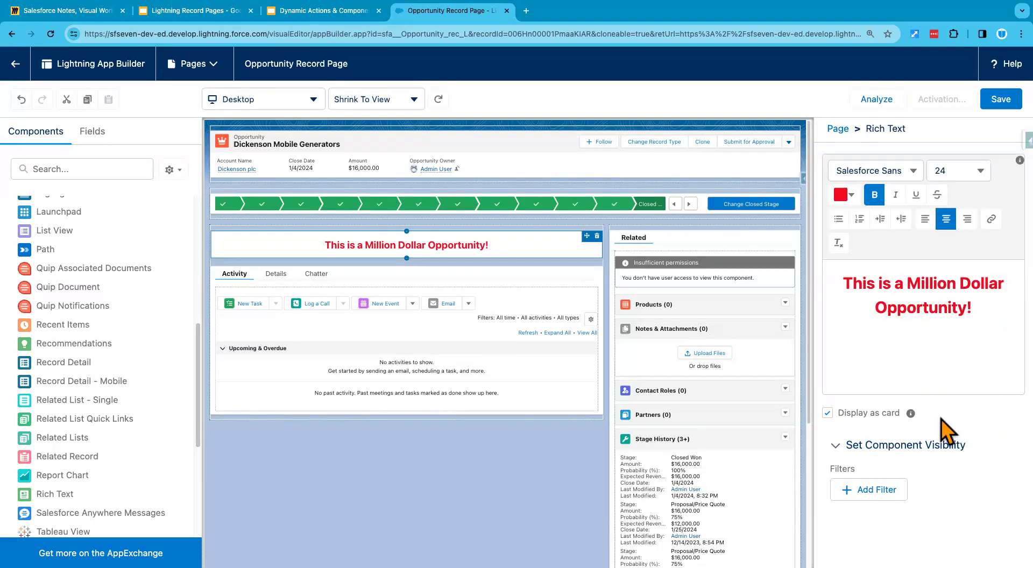
Step: Save the page and activate it as the org default for desktop and phone
left_click(1001, 101)
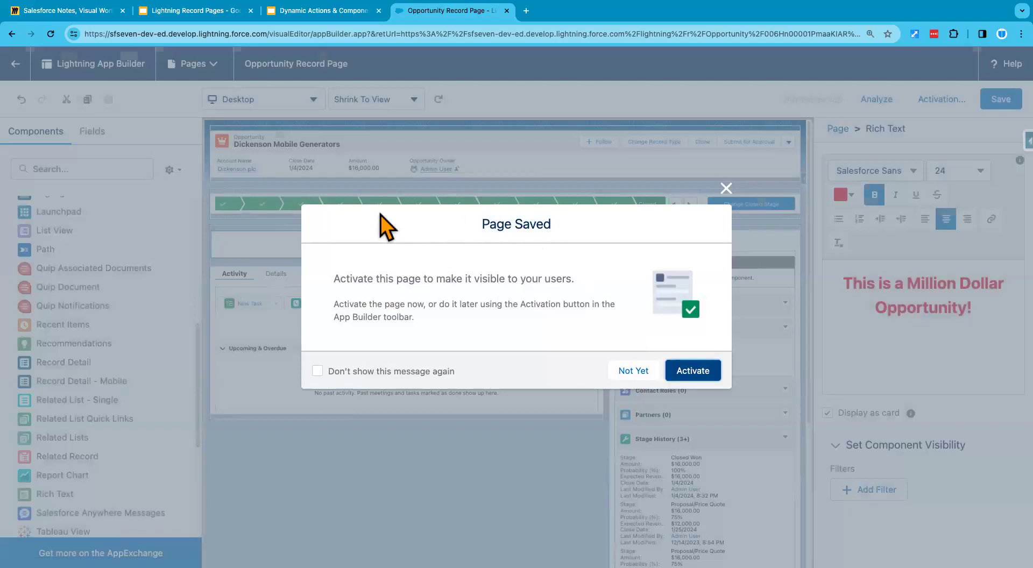
left_click(693, 371)
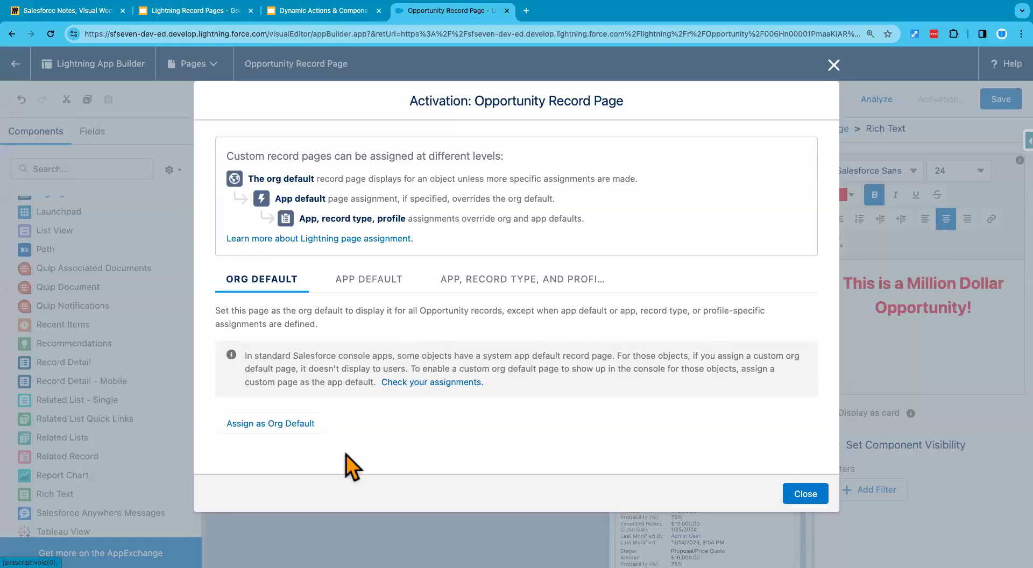
left_click(282, 427)
left_click(395, 332)
left_click(806, 428)
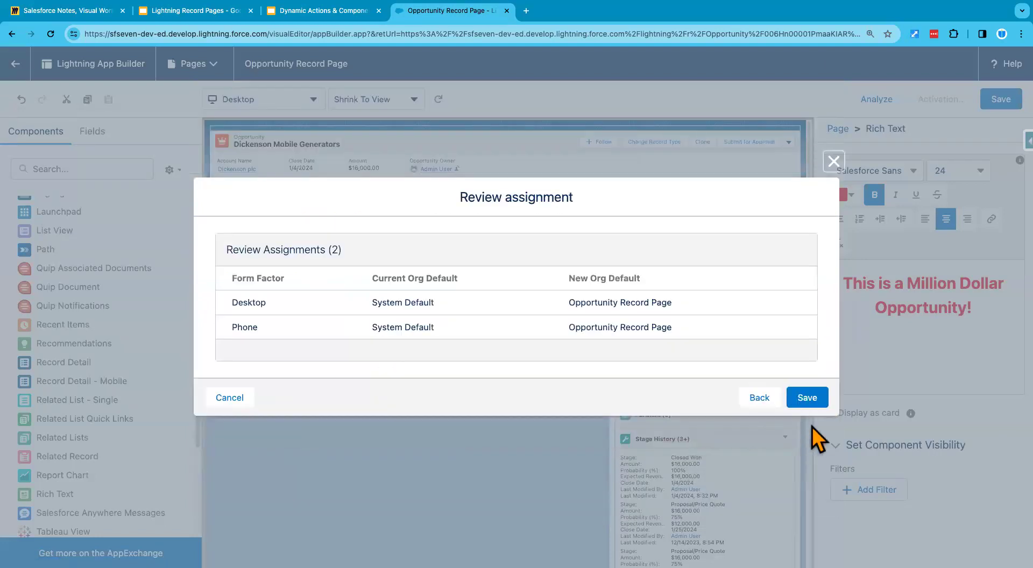
left_click(808, 399)
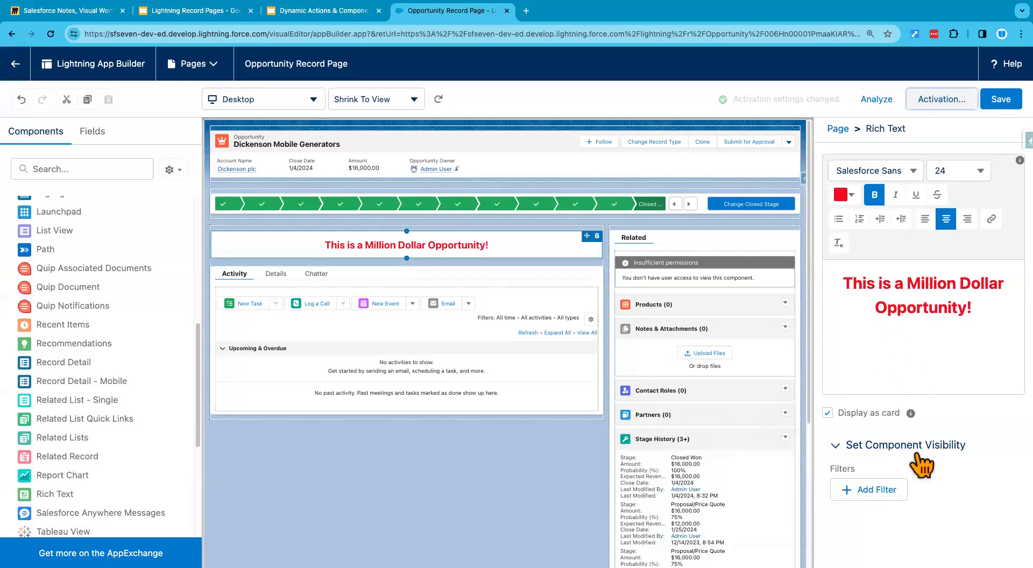
Step: Add a record field visibility filter to the Rich Text component for Amount Greater Than or Equal to 1000000
left_click(871, 491)
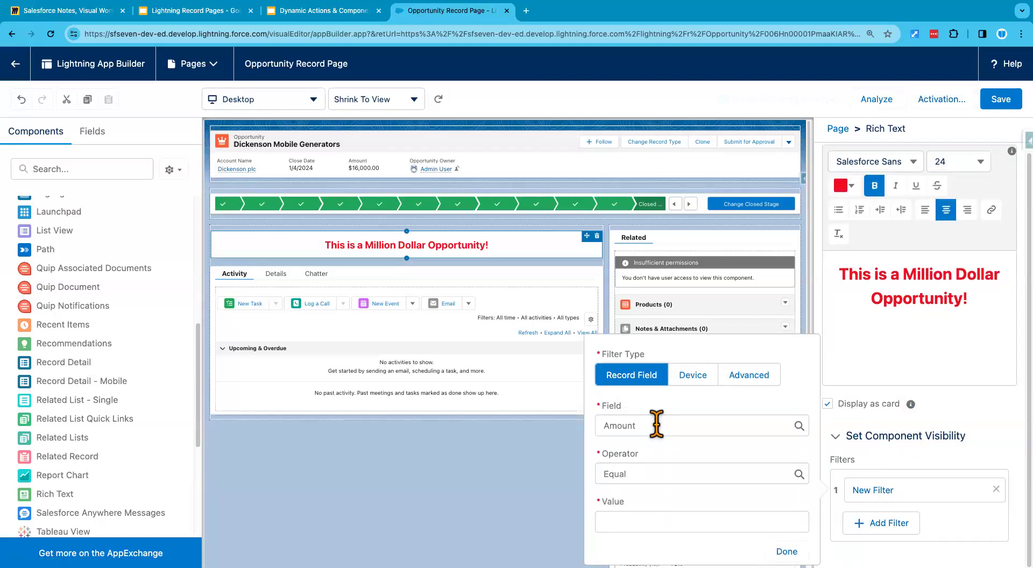
left_click(649, 474)
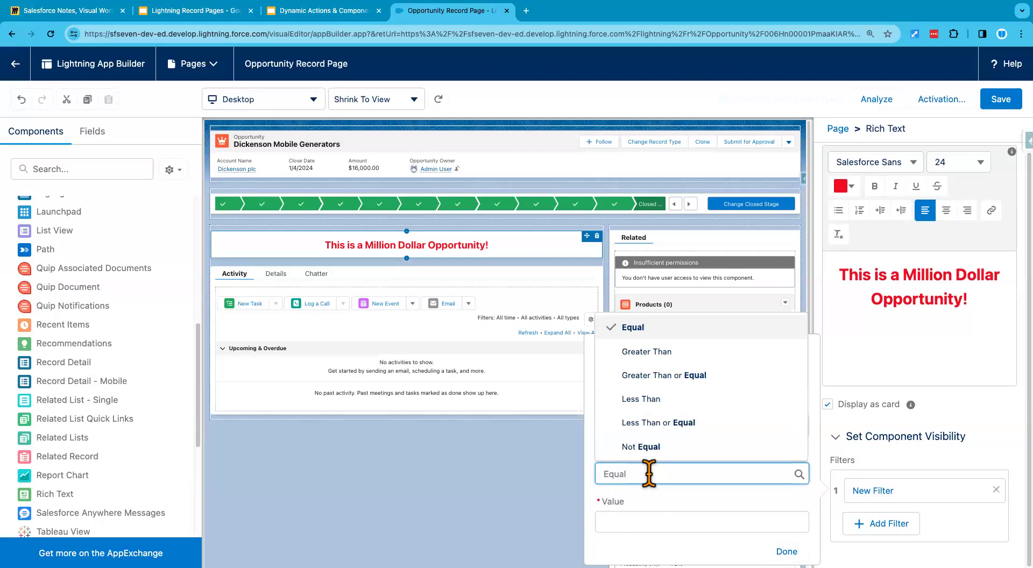
left_click(681, 376)
left_click(650, 520)
type("1000000")
left_click(655, 537)
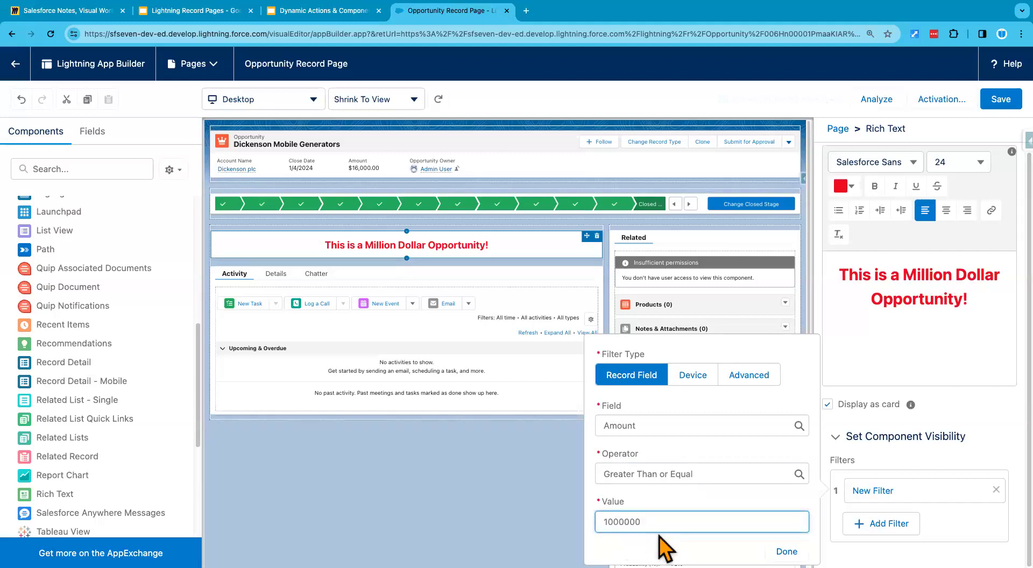
left_click(789, 550)
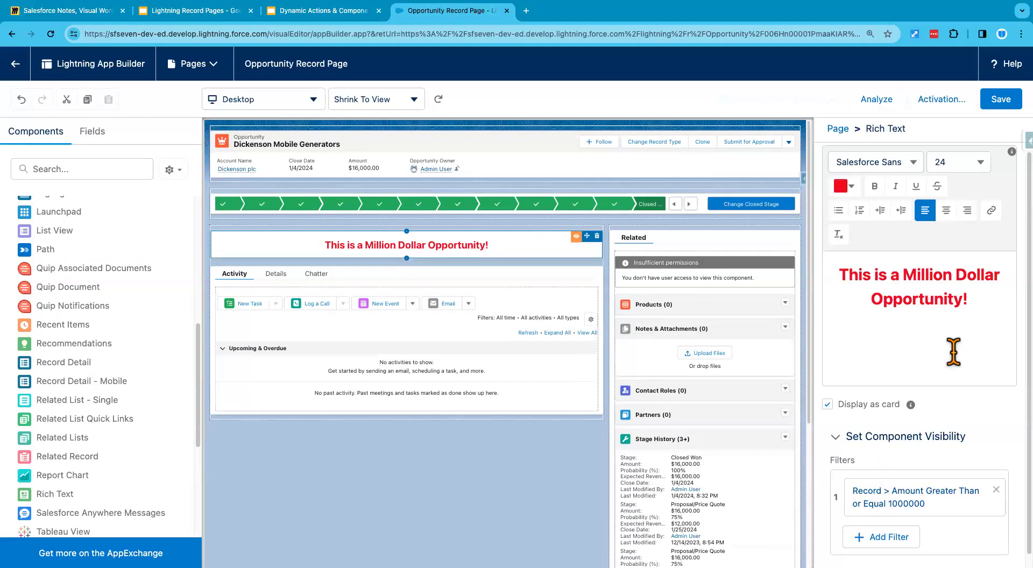
Step: Save the filtered page and return to the Dickenson Mobile Generators opportunity record
scroll(954, 353, "down", 1)
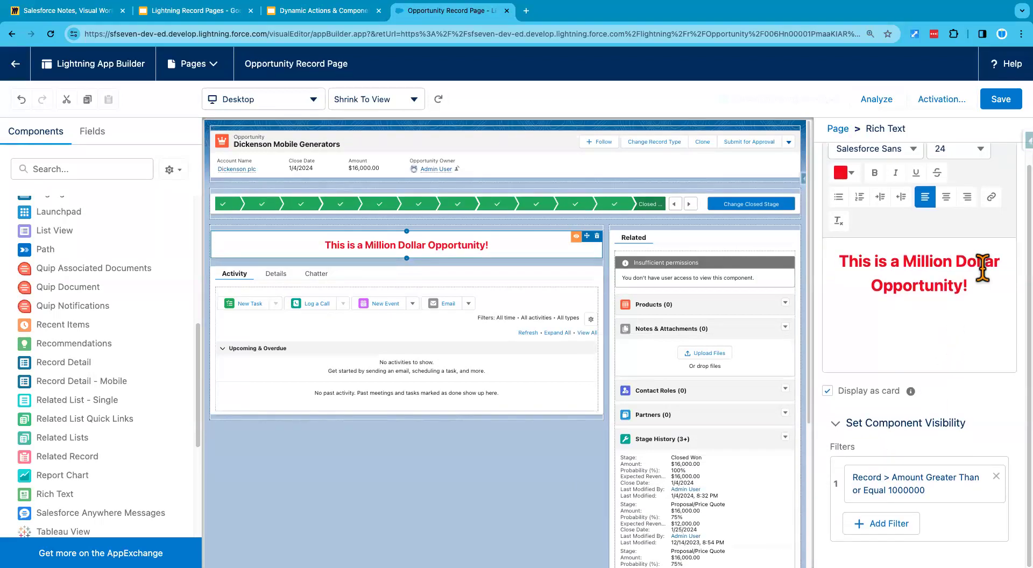
left_click(1001, 100)
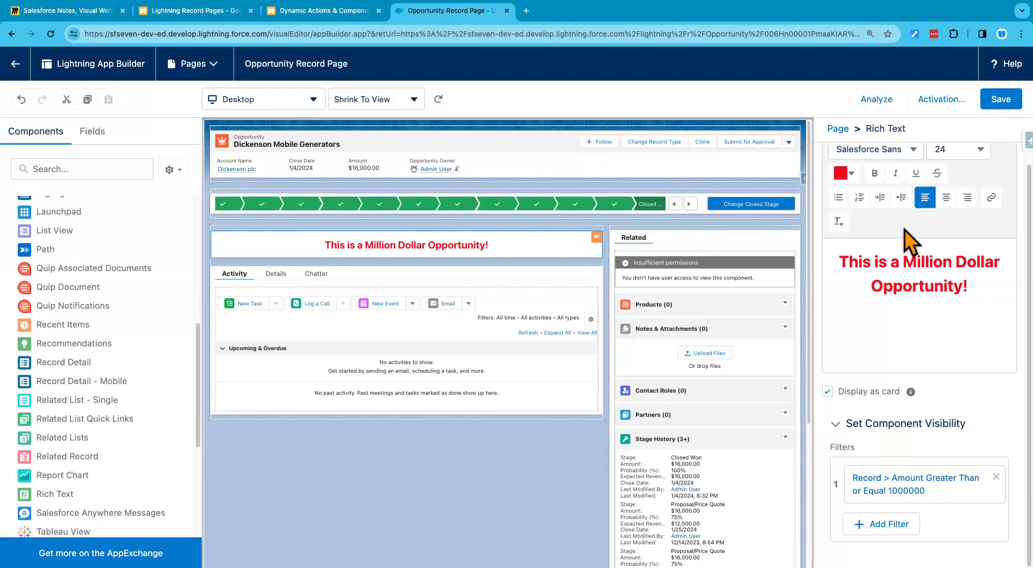
left_click(1001, 100)
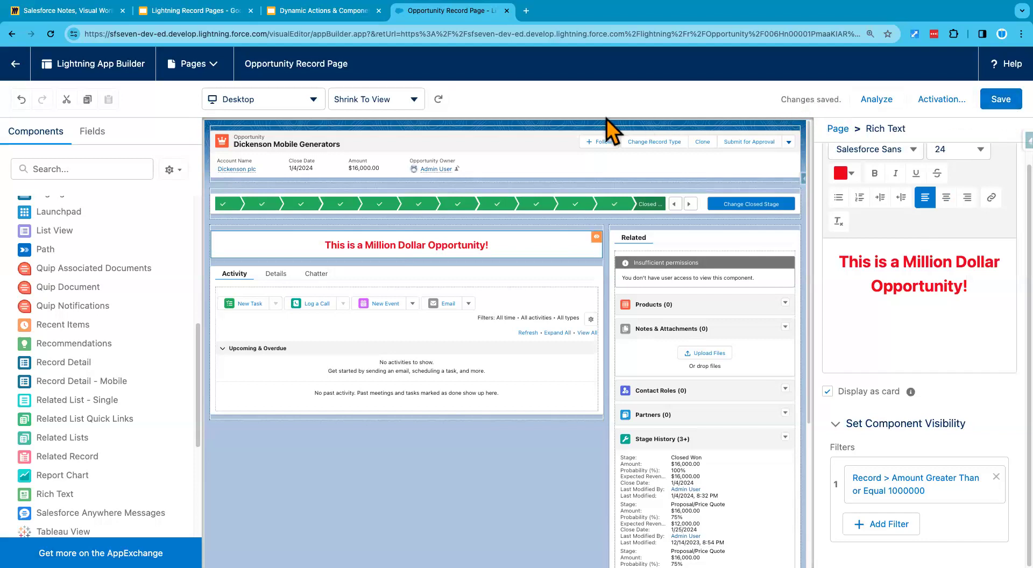
left_click(18, 63)
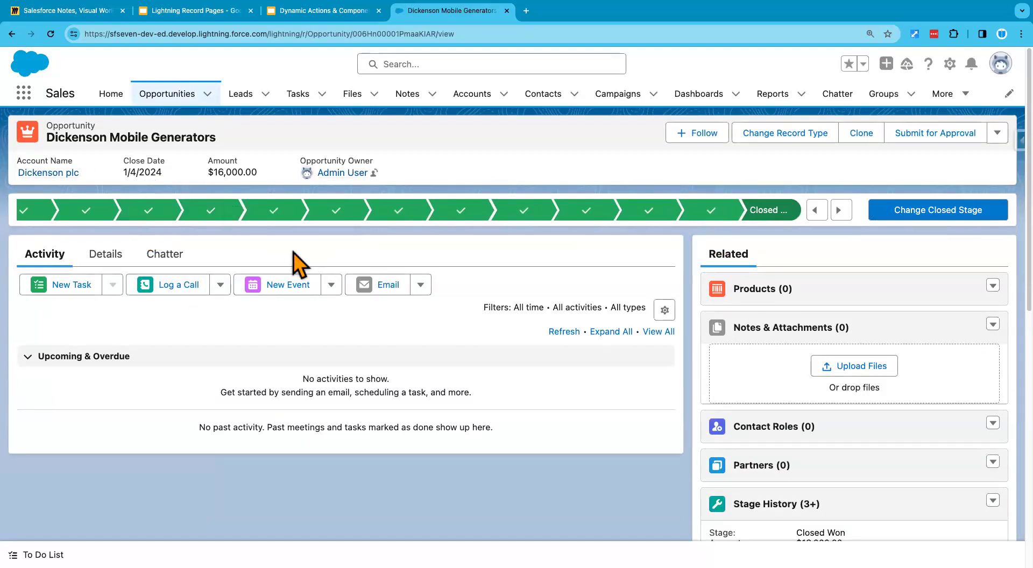
Step: Set the Dickenson Mobile Generators opportunity's Amount to 2,000,000 in its details and save the record
left_click(110, 258)
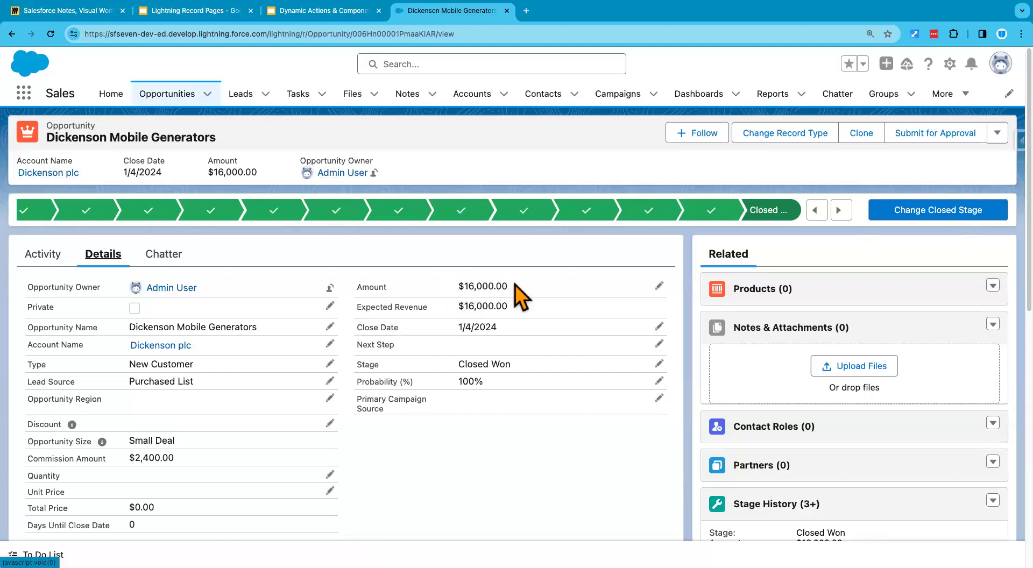
left_click_drag(508, 287, 453, 286)
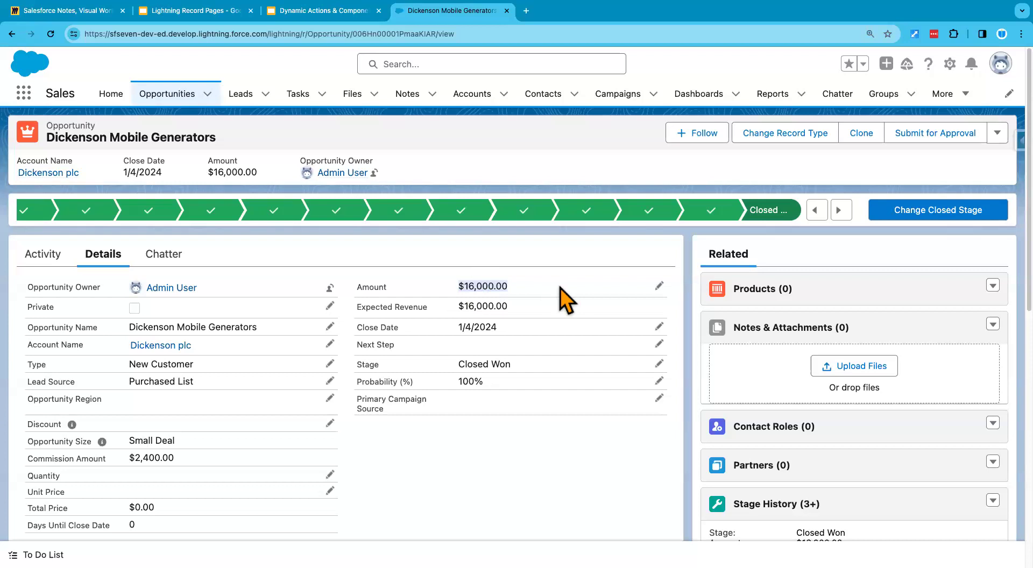
left_click(660, 287)
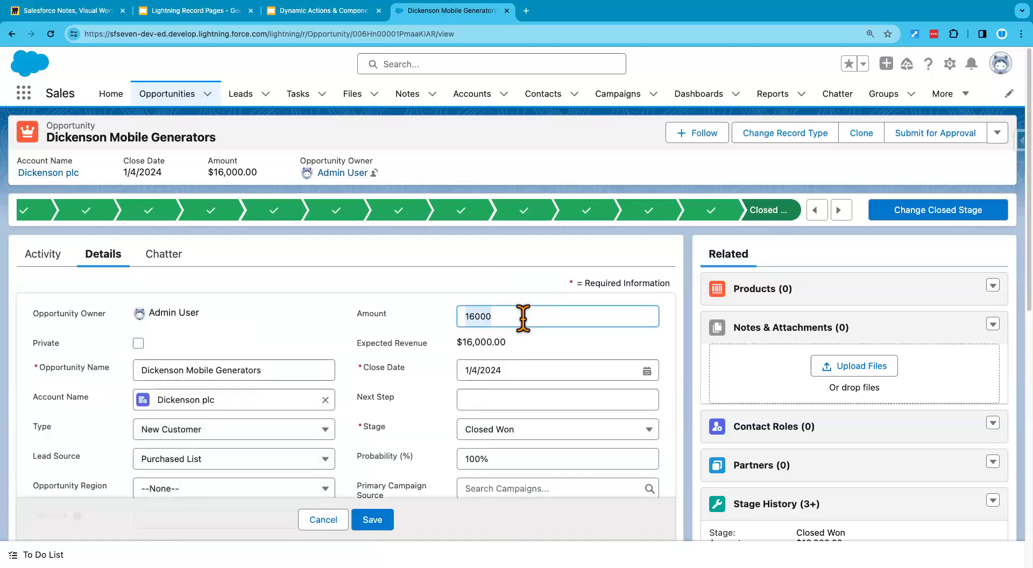
type("2,000,000")
left_click(495, 296)
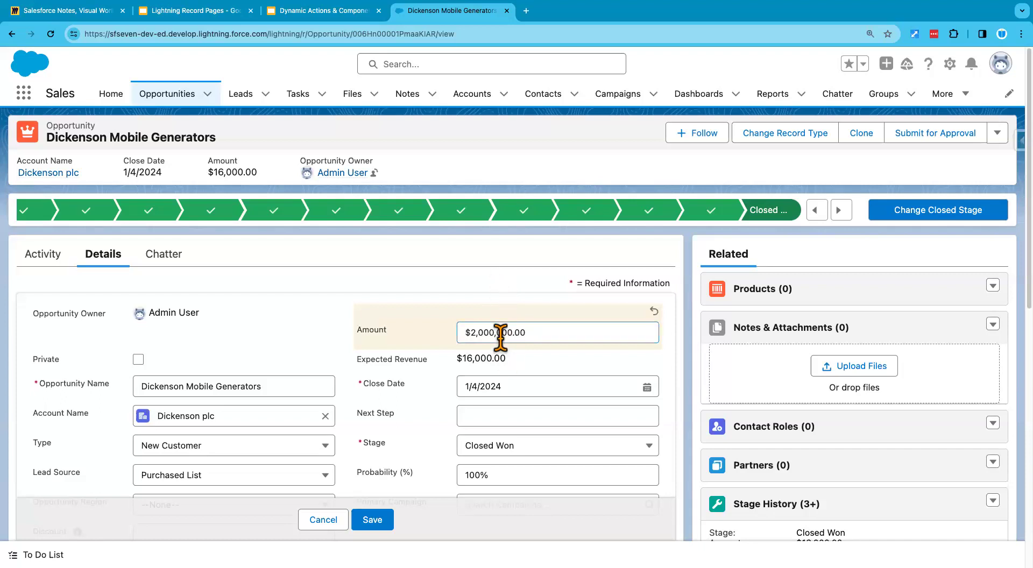
left_click(373, 520)
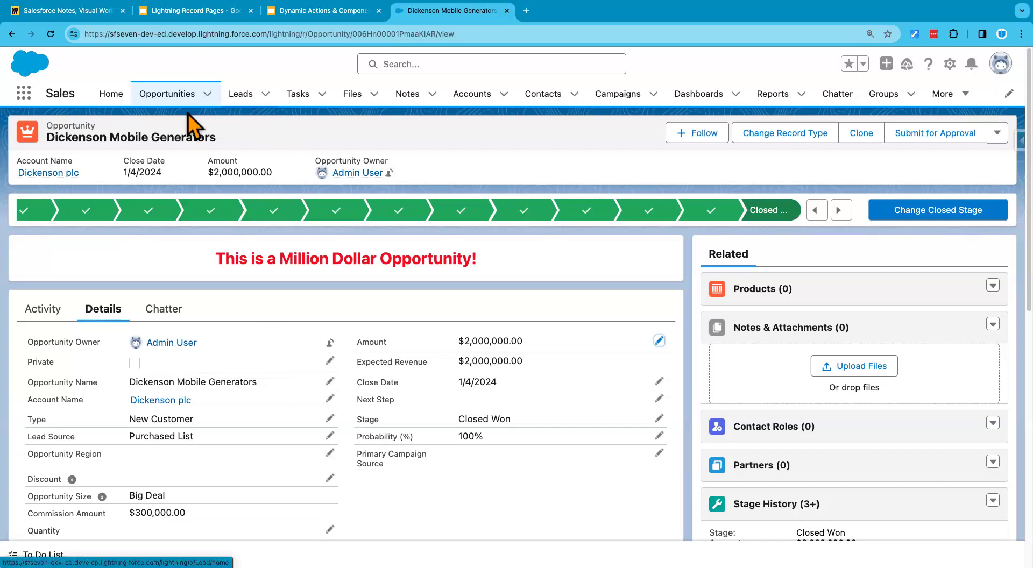
Step: Open the Edge Installation opportunity from the opportunities list, set its Amount to 1000000 and save it
left_click(174, 100)
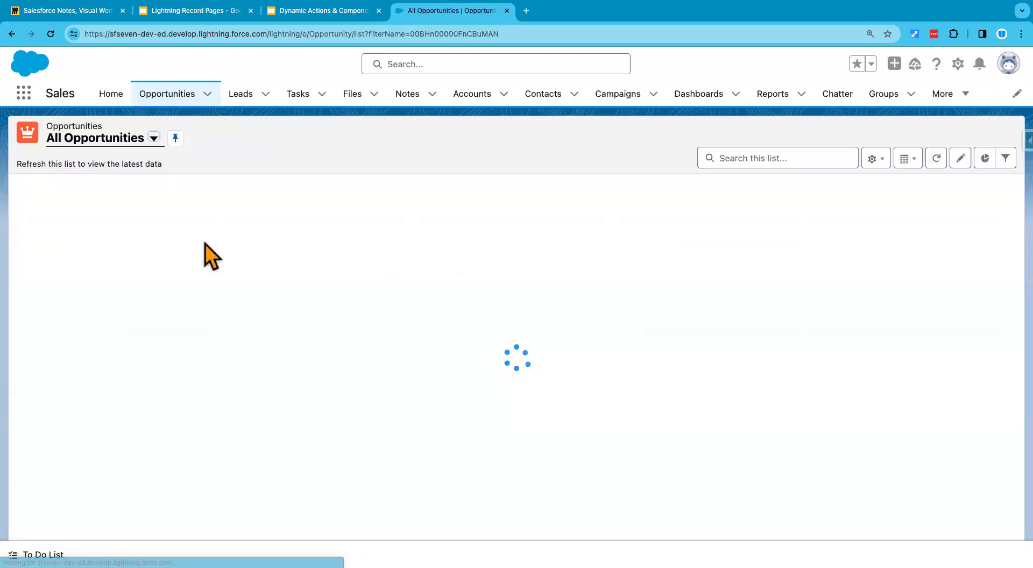
left_click(101, 285)
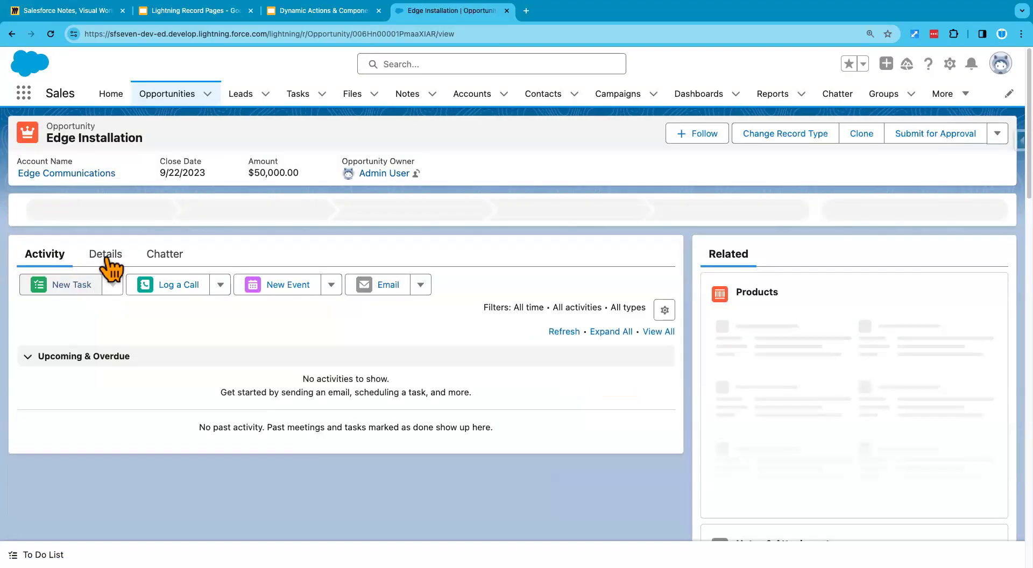
left_click(103, 255)
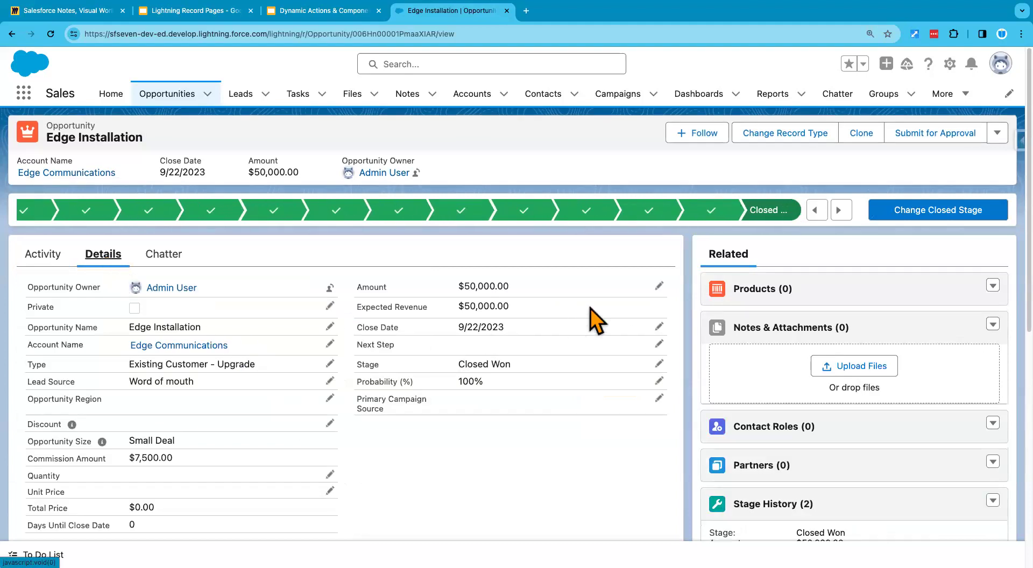
left_click(659, 286)
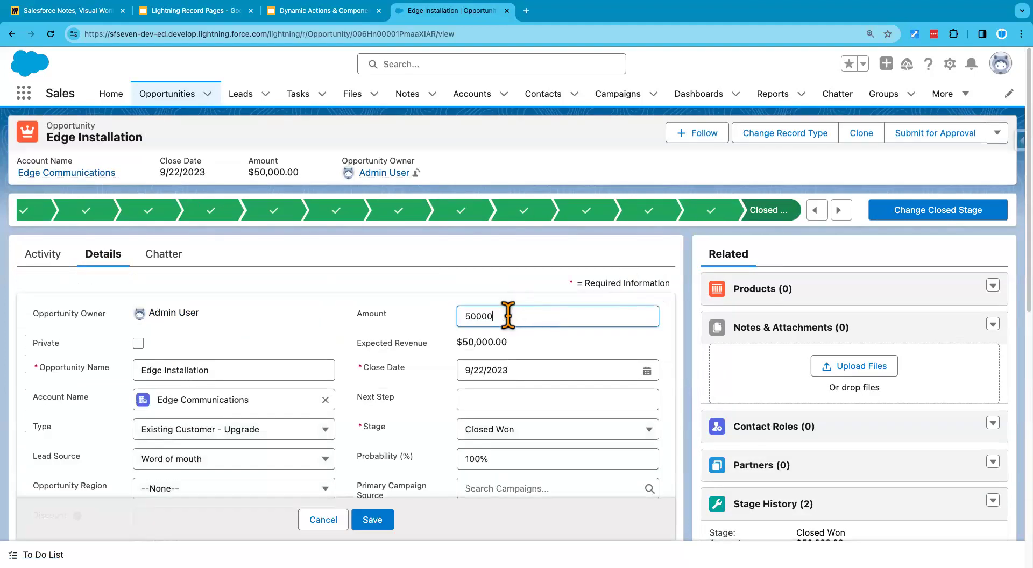
double_click(504, 316)
type("1000000")
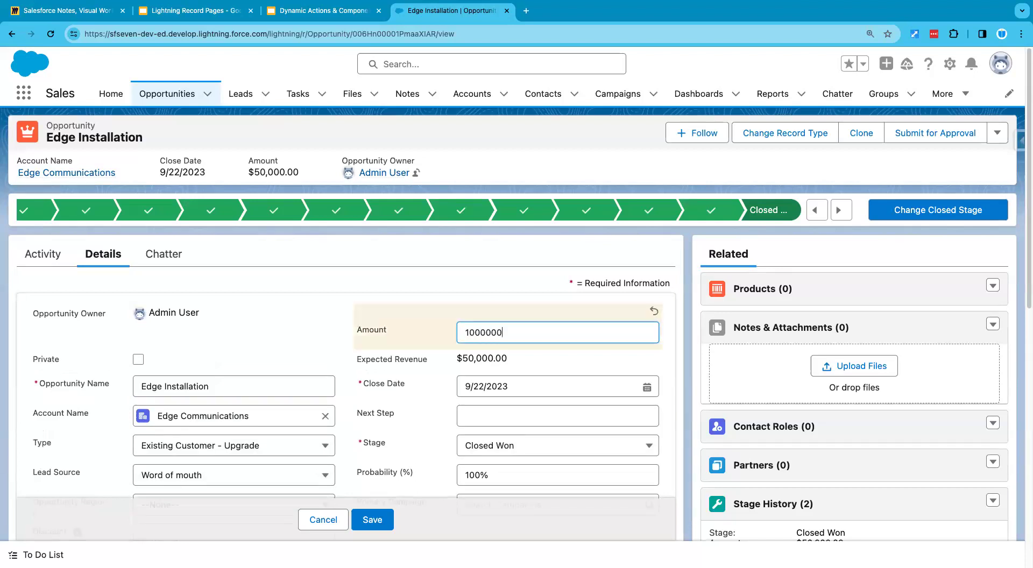
left_click(489, 274)
left_click(389, 518)
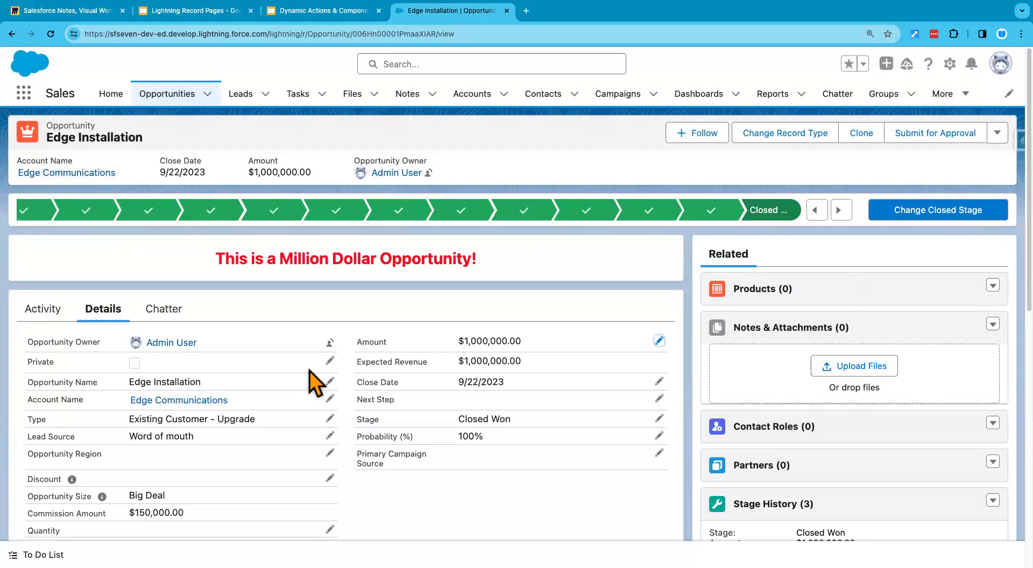
Step: Reduce the Edge Installation opportunity's Amount to $100,000 and save the record
left_click(659, 341)
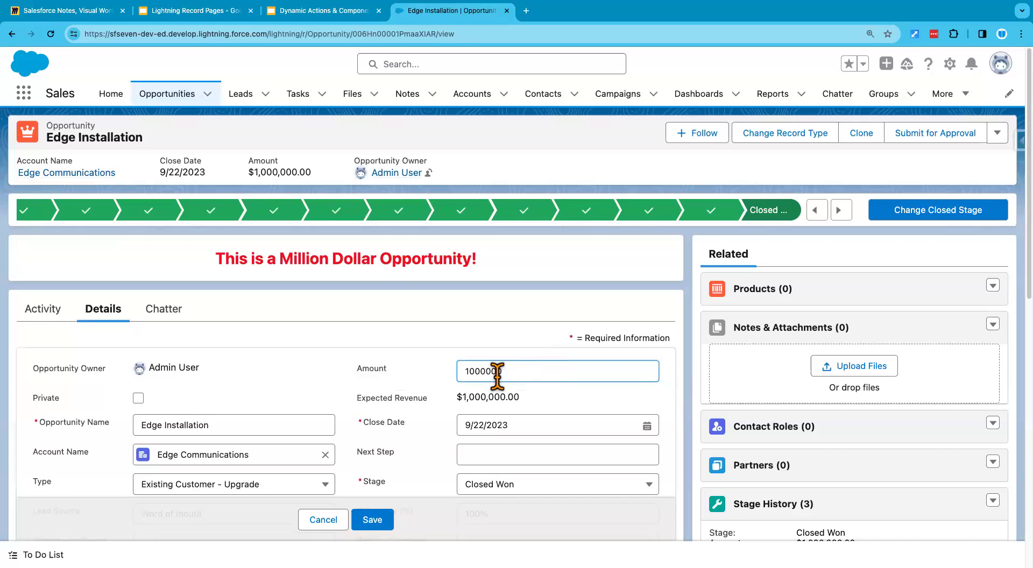
key("BackSpace")
key("Return")
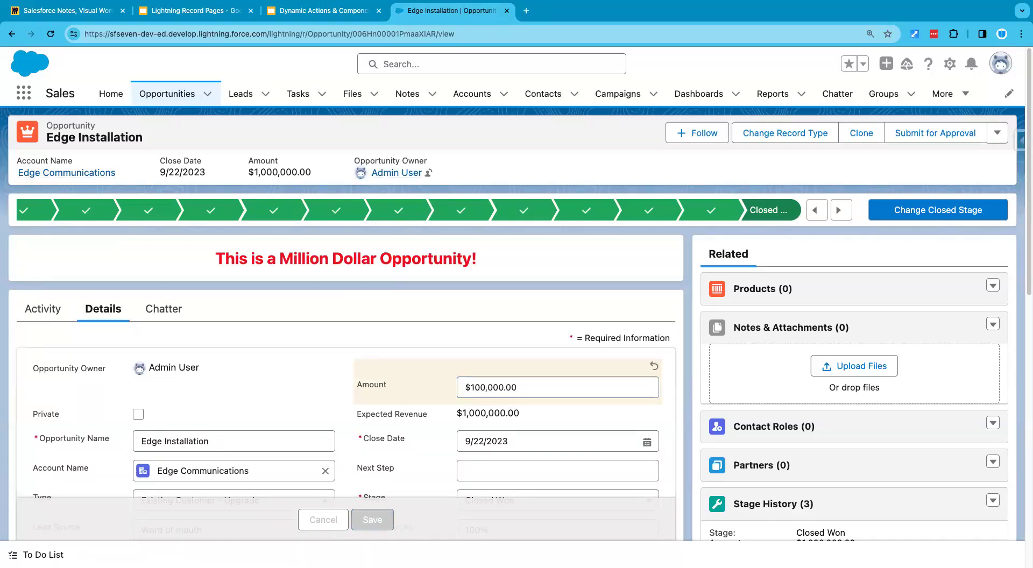